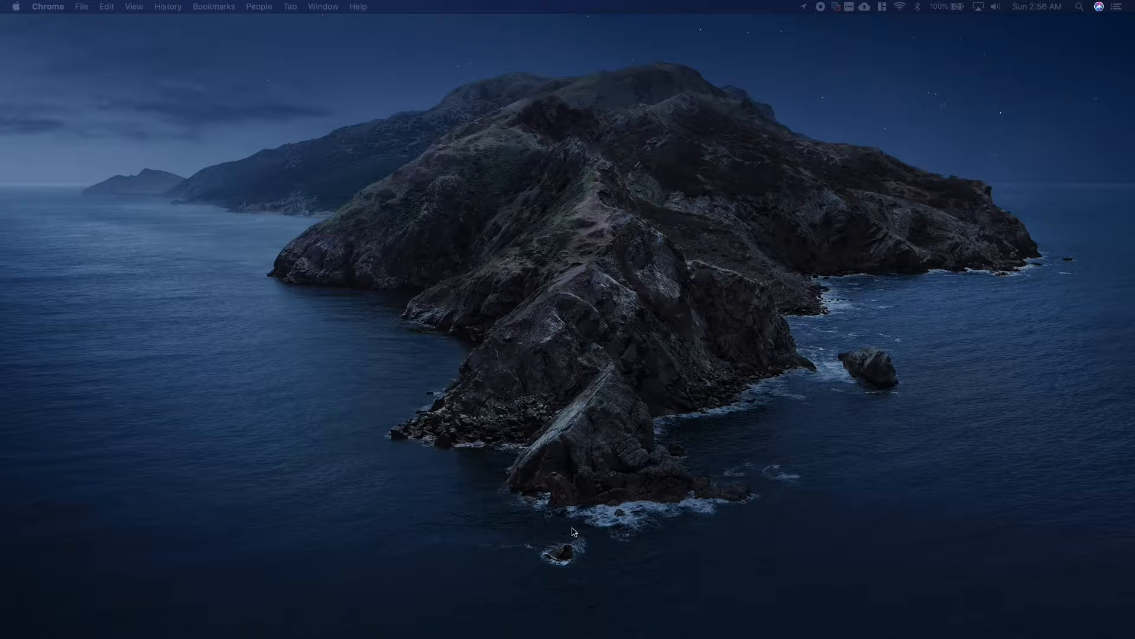
Step: Download the CentOS-8.1.1911-x86_64 DVD ISO in Chrome from the chpc.utah.edu mirror
mouse_move(639, 635)
click(810, 628)
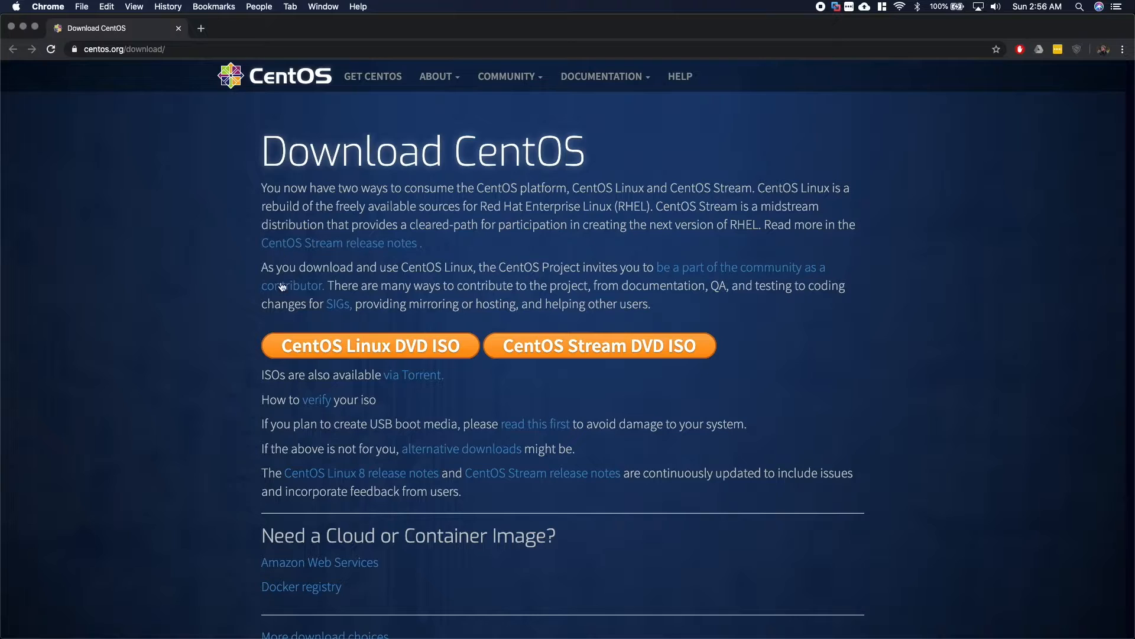
click(340, 345)
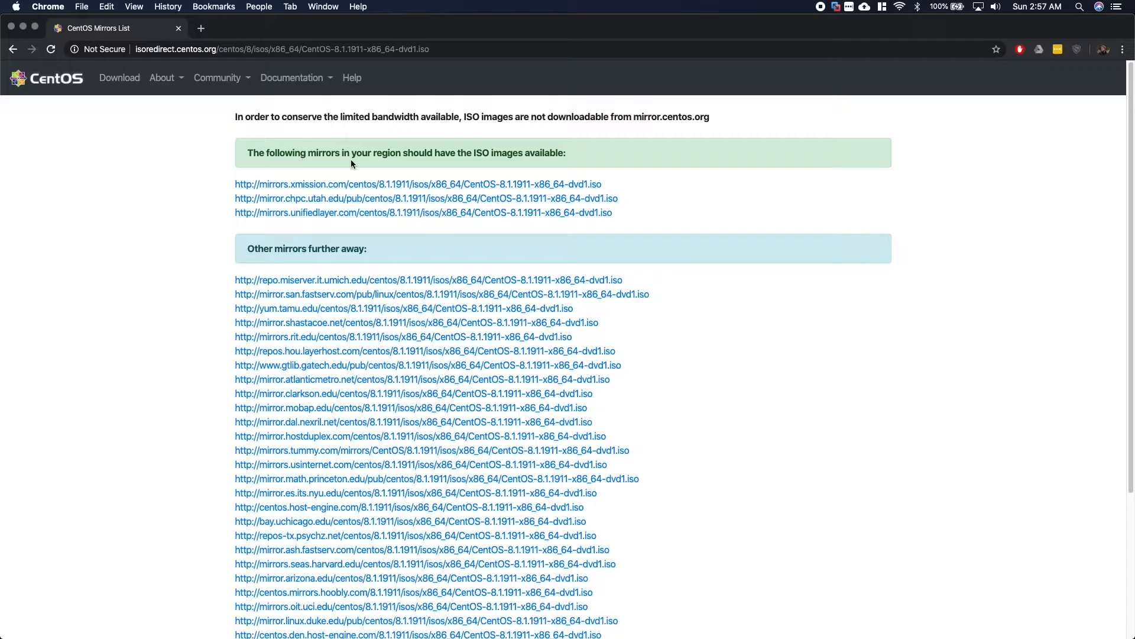
click(338, 200)
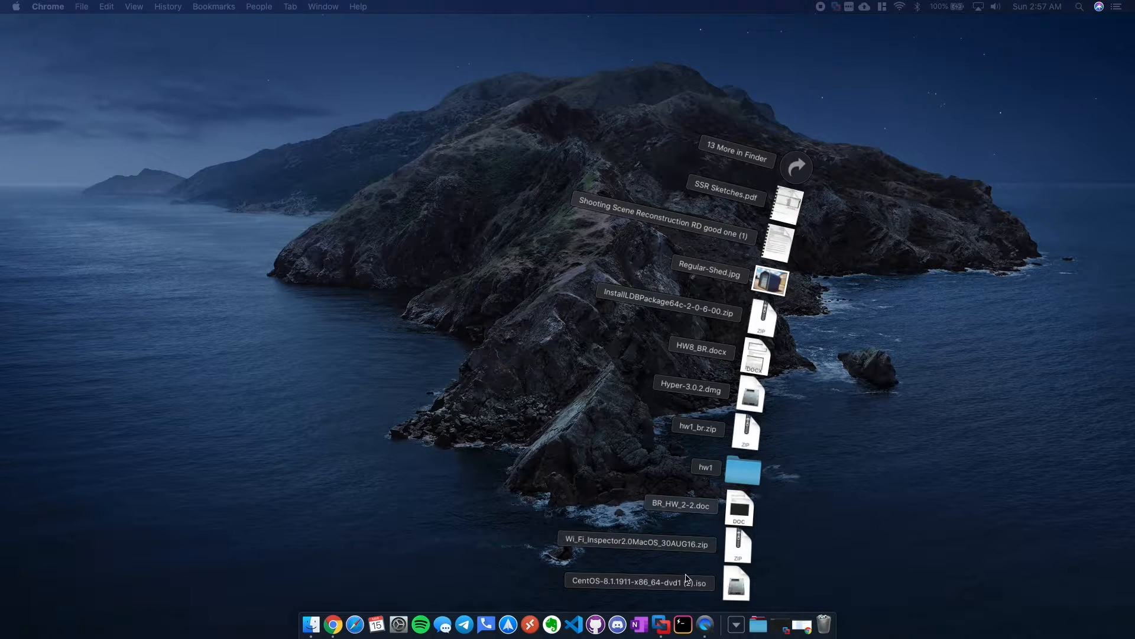
Step: Open the full Downloads folder in Finder from the Dock's Downloads stack
click(802, 174)
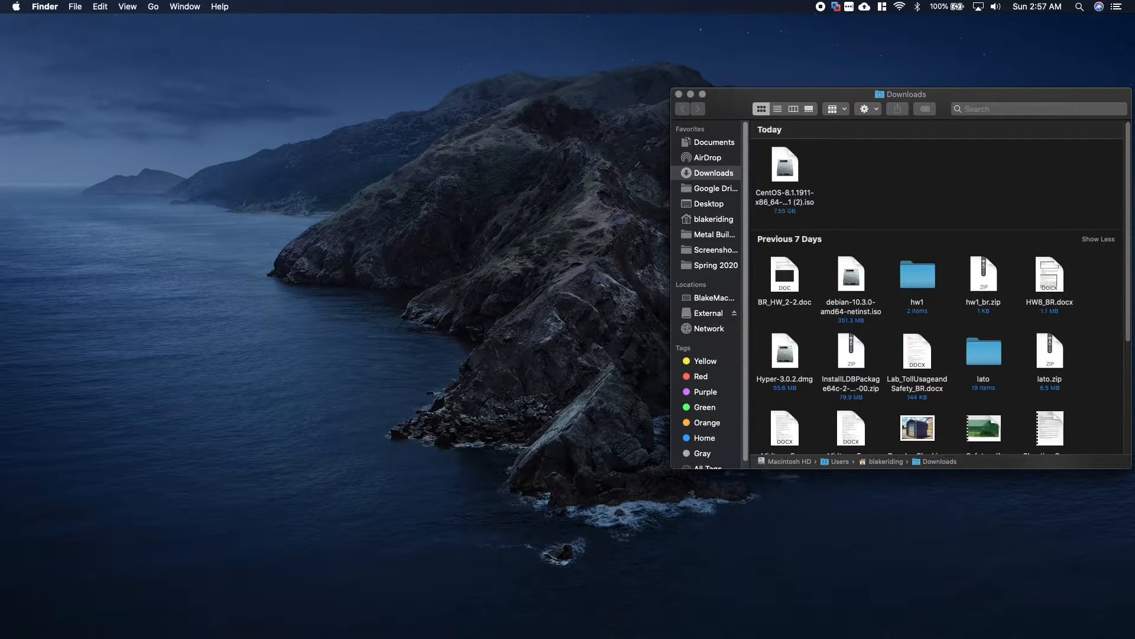
Step: Start a new VMware Fusion virtual machine using the CentOS-8.1.1911 ISO as its installation image
click(667, 626)
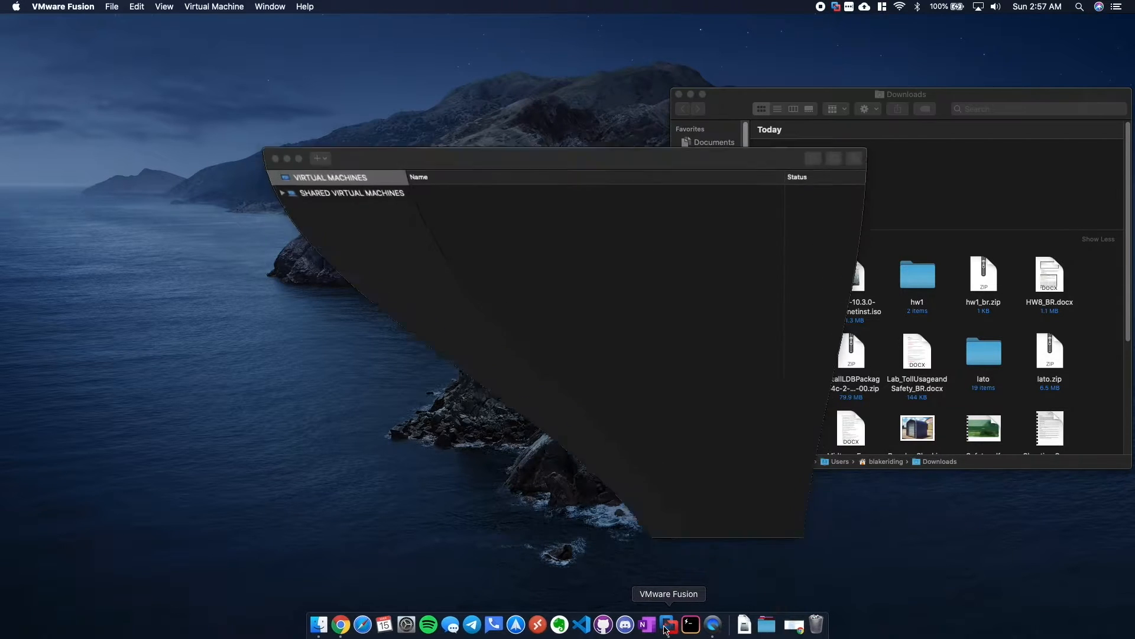
drag(441, 166, 237, 115)
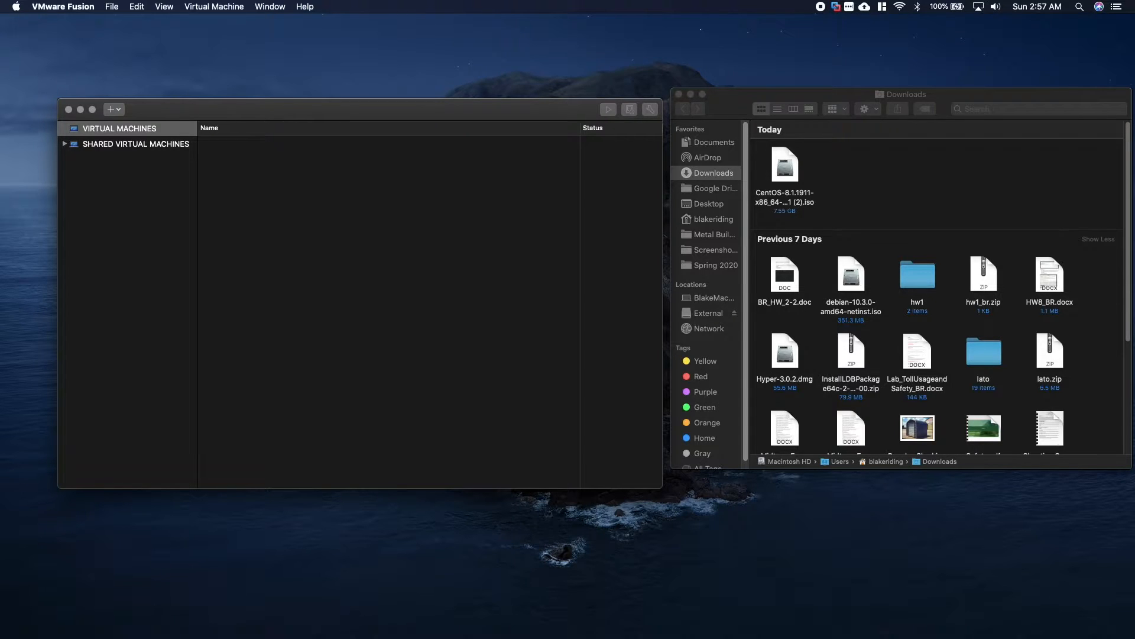
click(115, 110)
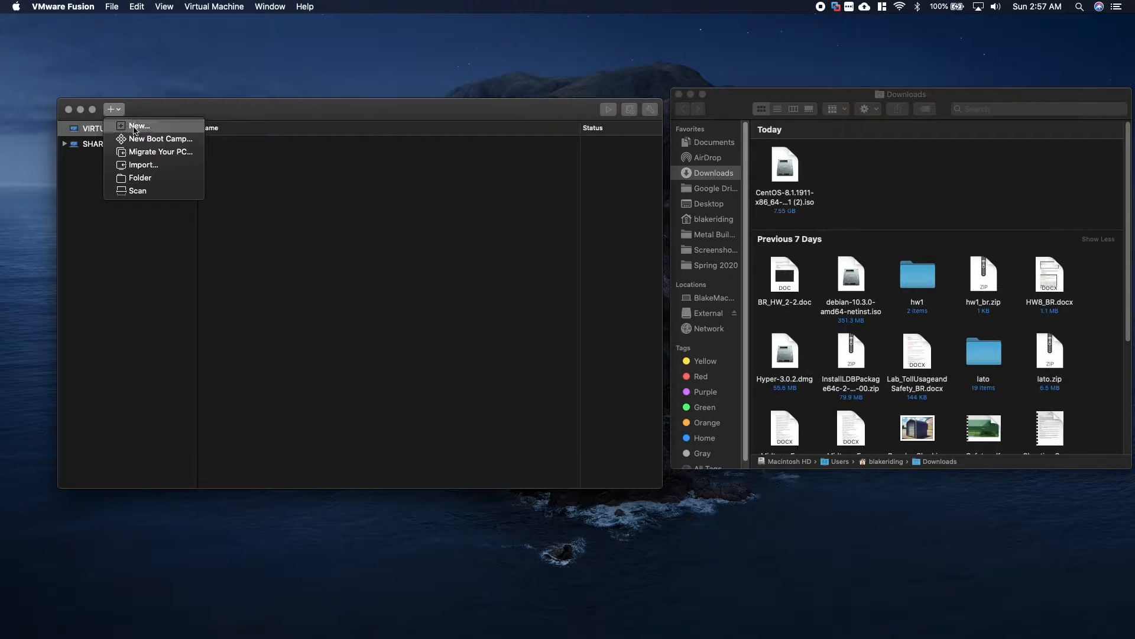
click(134, 127)
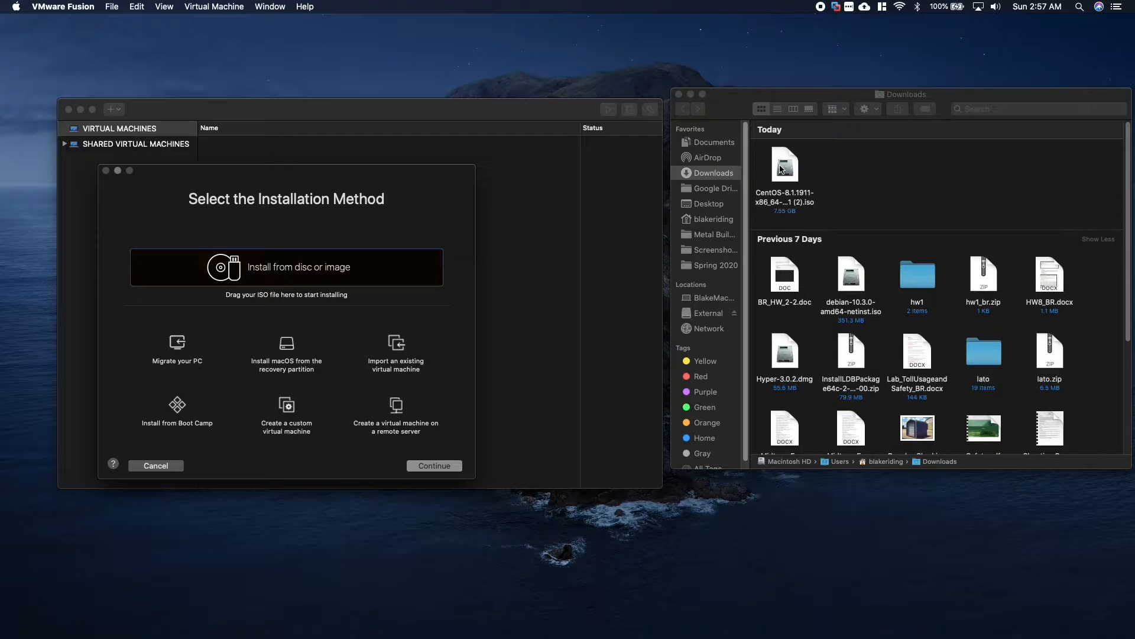
drag(780, 170, 203, 262)
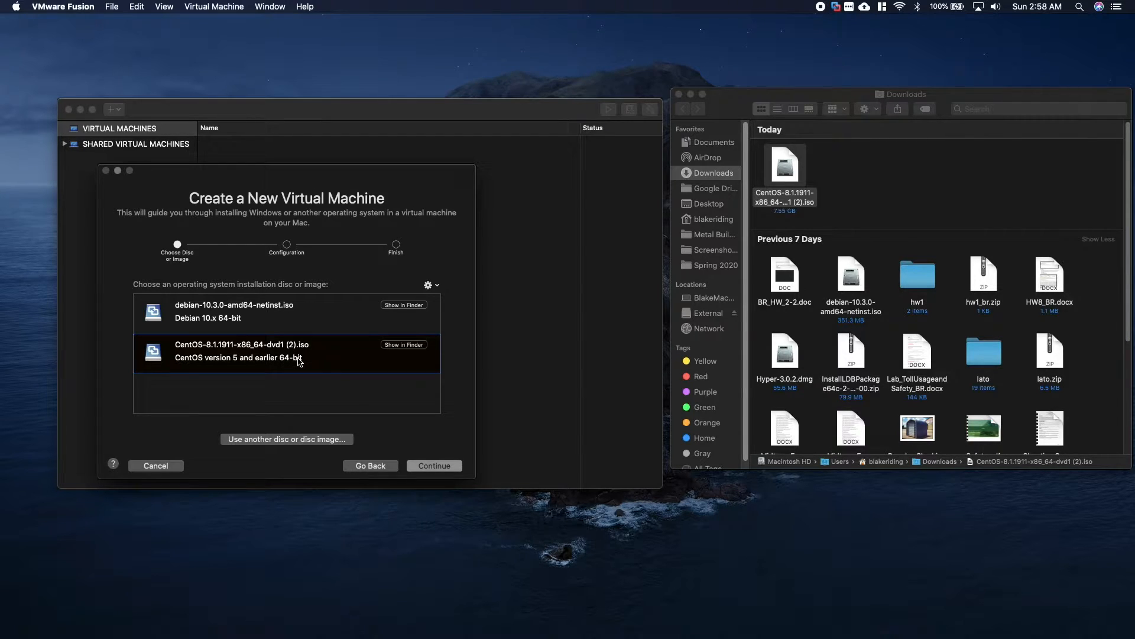
Step: Configure the VM without Easy Install, keeping the 20 GB disk, 1 GB memory and NAT defaults
click(422, 467)
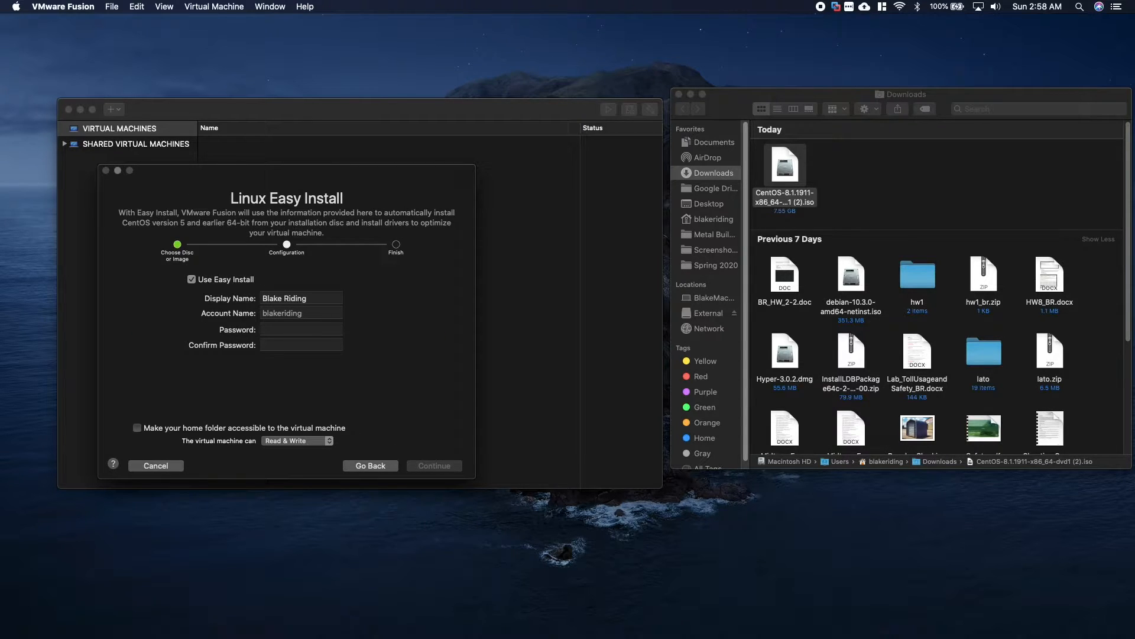
click(192, 280)
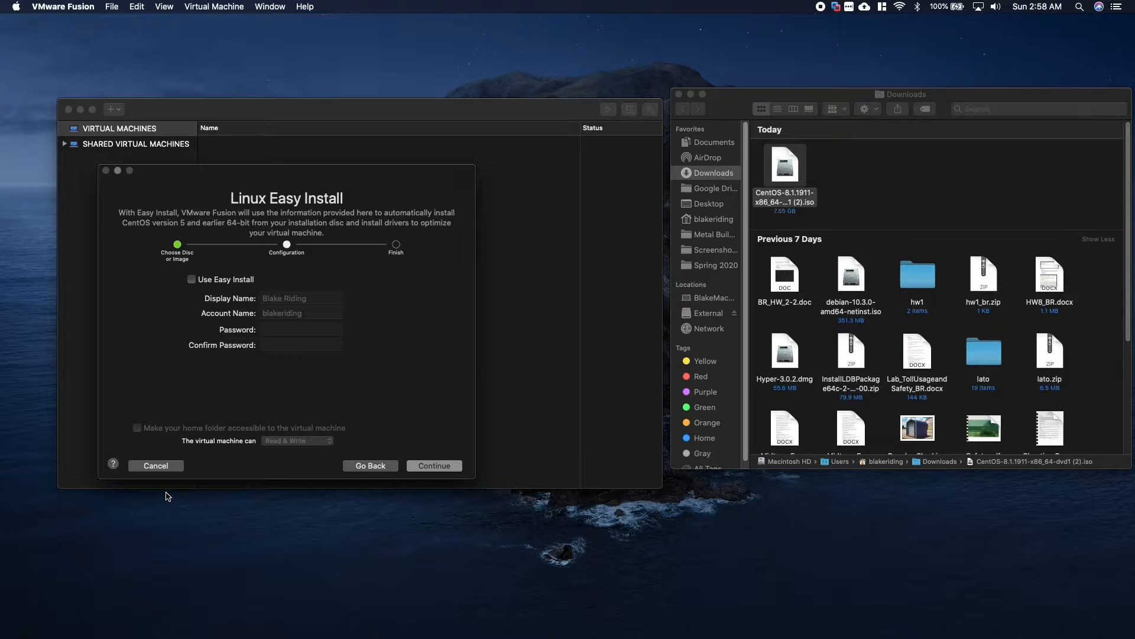
click(437, 467)
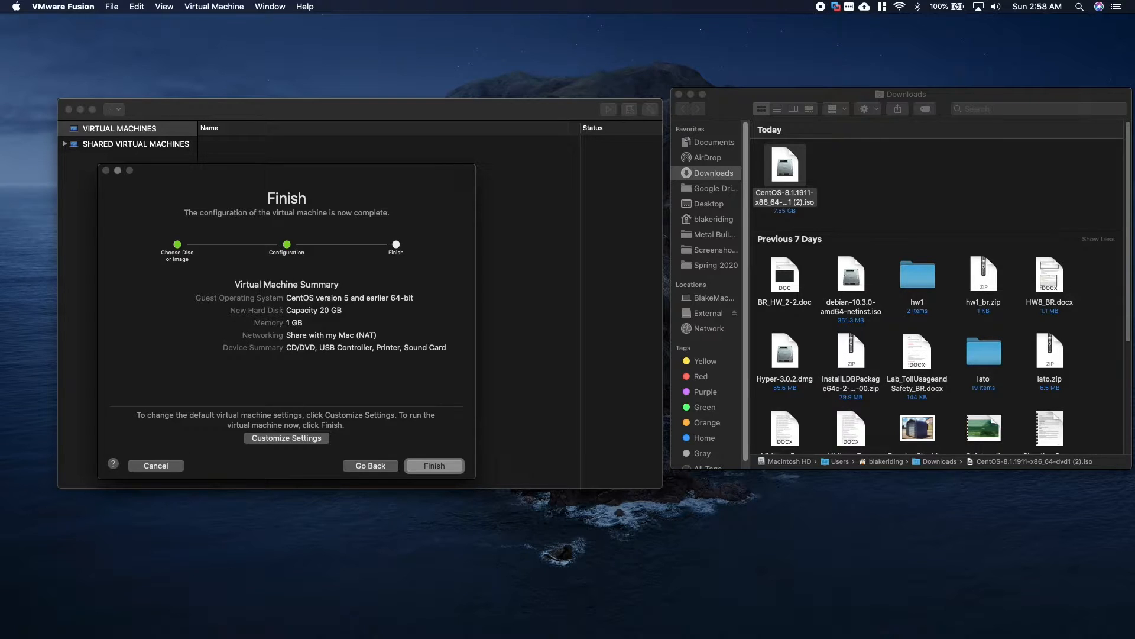
click(439, 466)
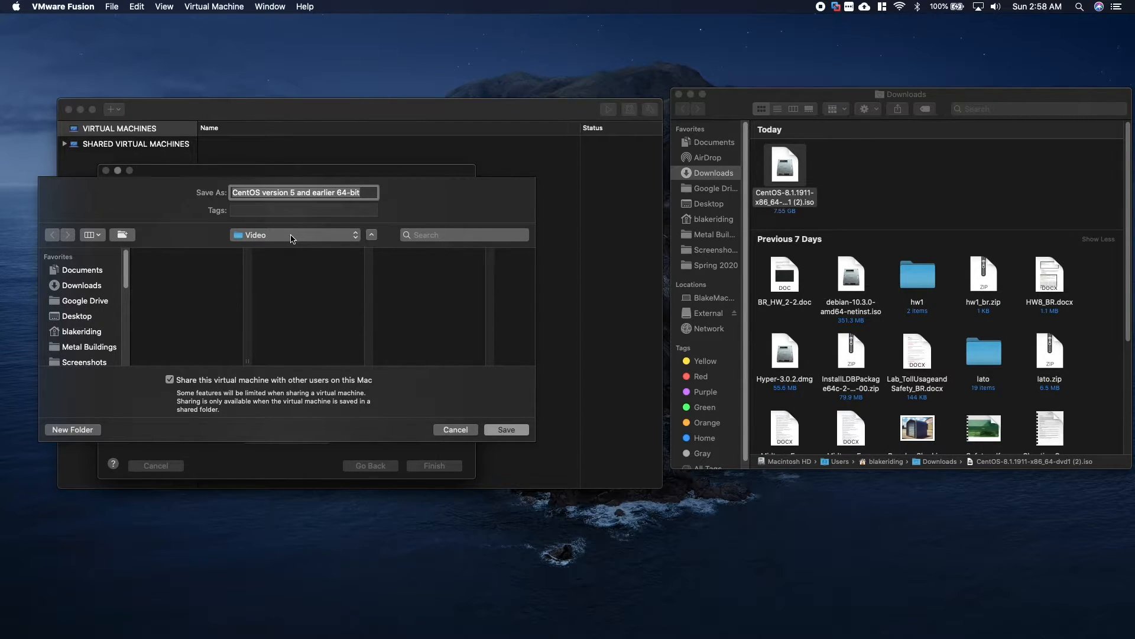
Step: Save the VM and boot its Install CentOS Linux 8 menu entry
click(507, 429)
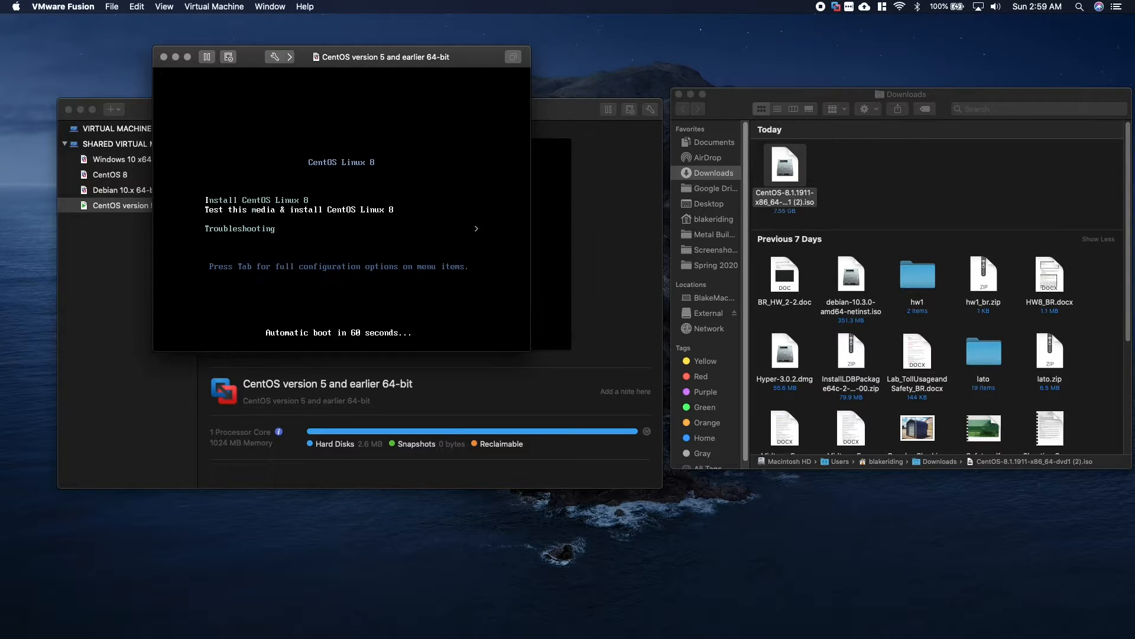
click(446, 342)
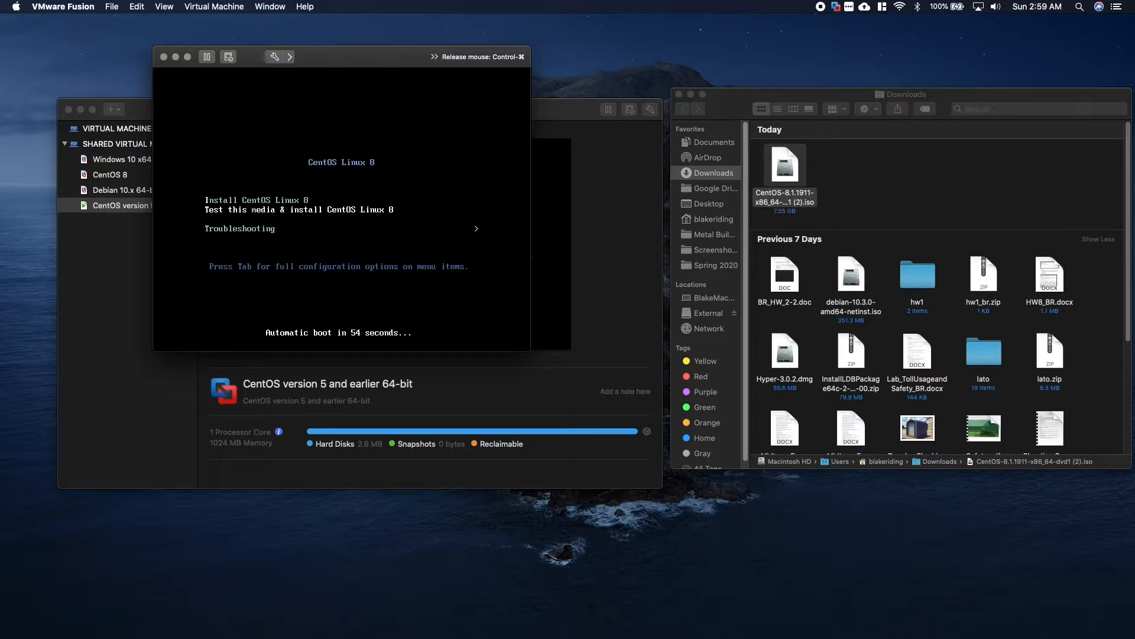
key(Up)
key(Down)
key(Up)
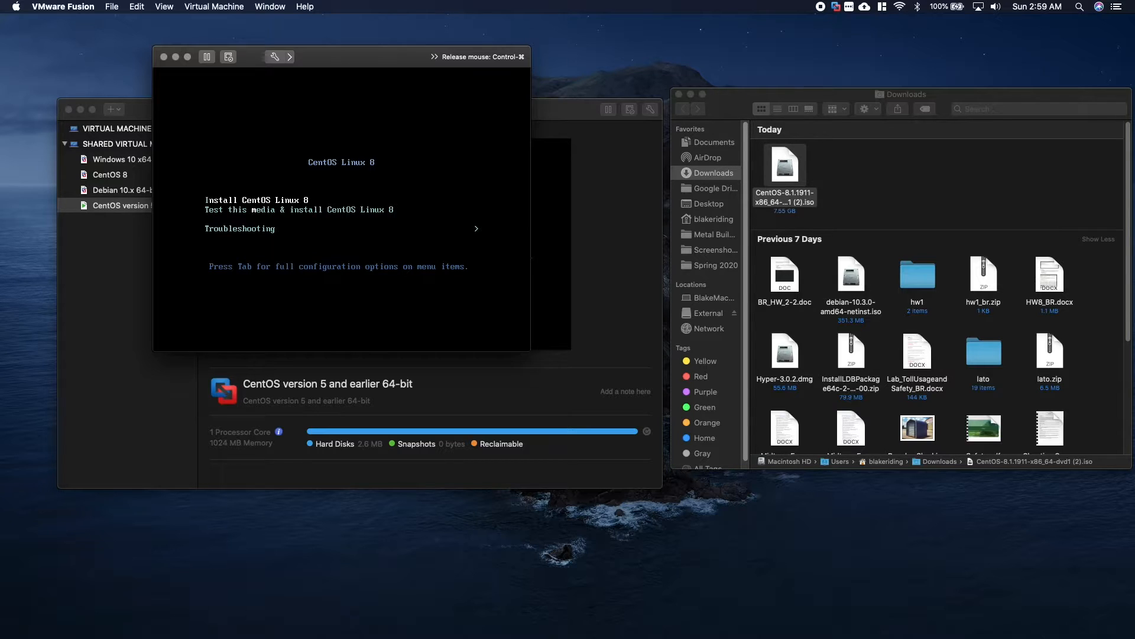
key(Return)
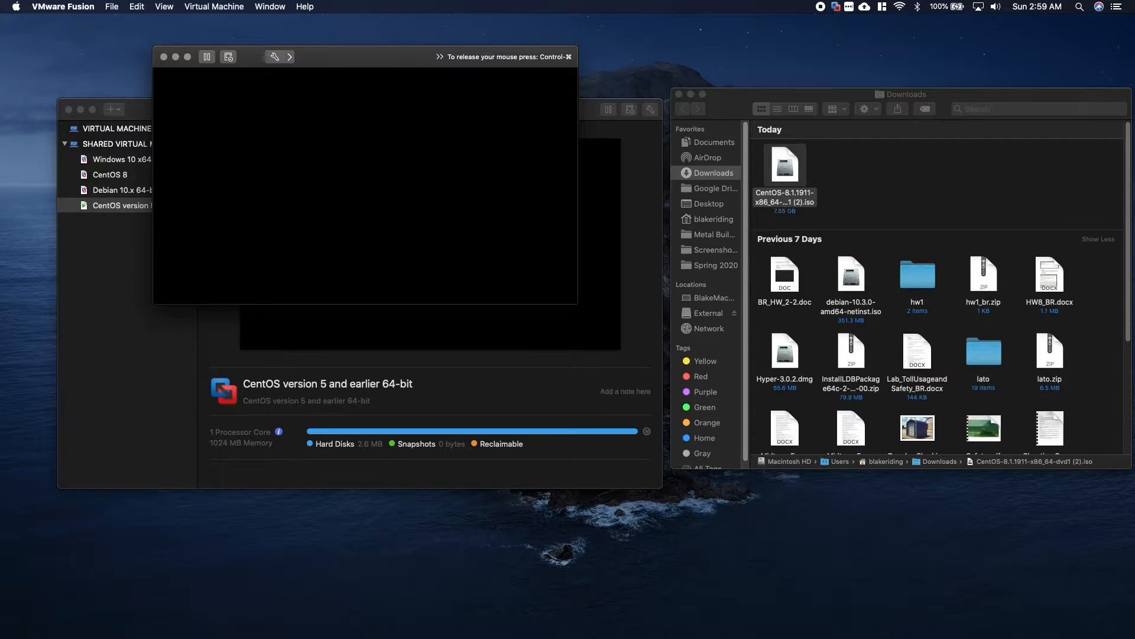
key(ctrl+super)
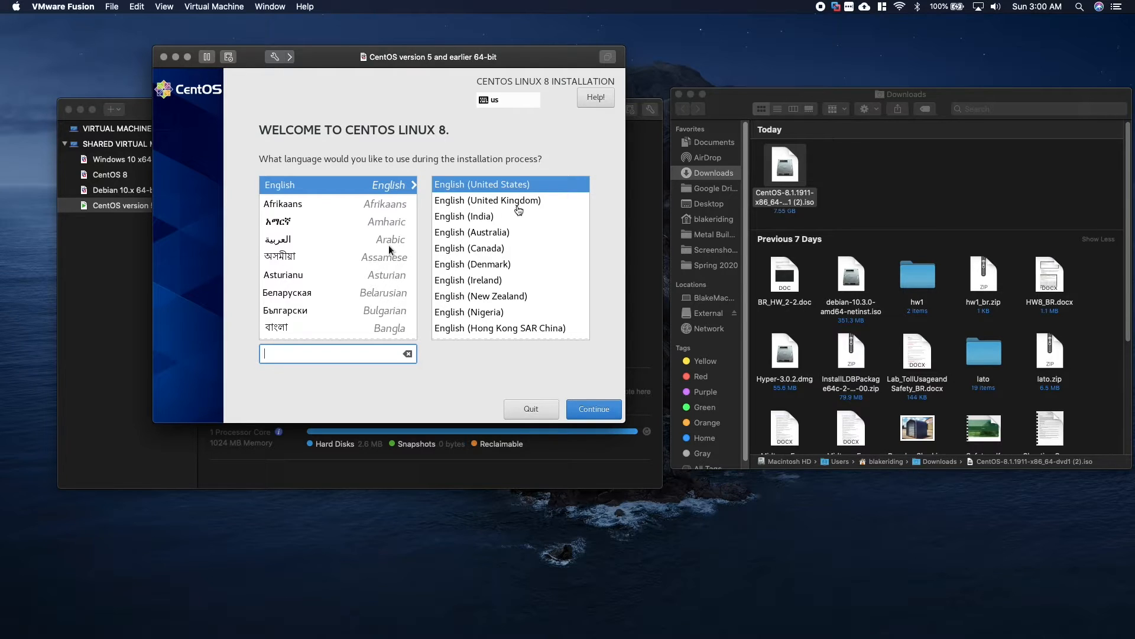
Step: Keep English (United States) as the installer language and continue
click(591, 409)
click(599, 413)
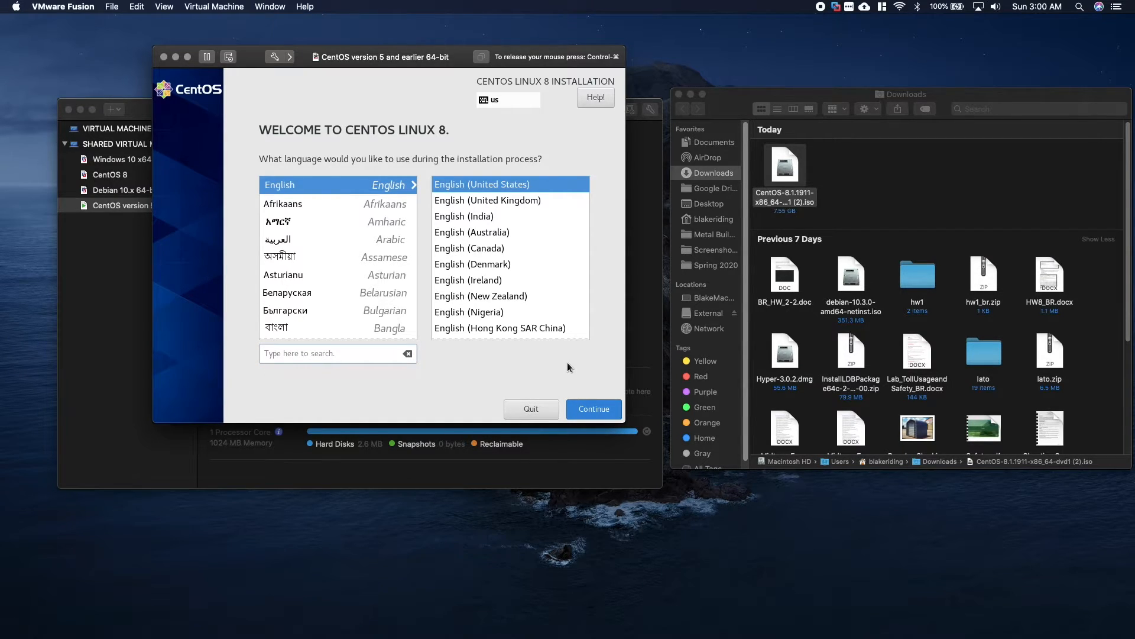
key(Return)
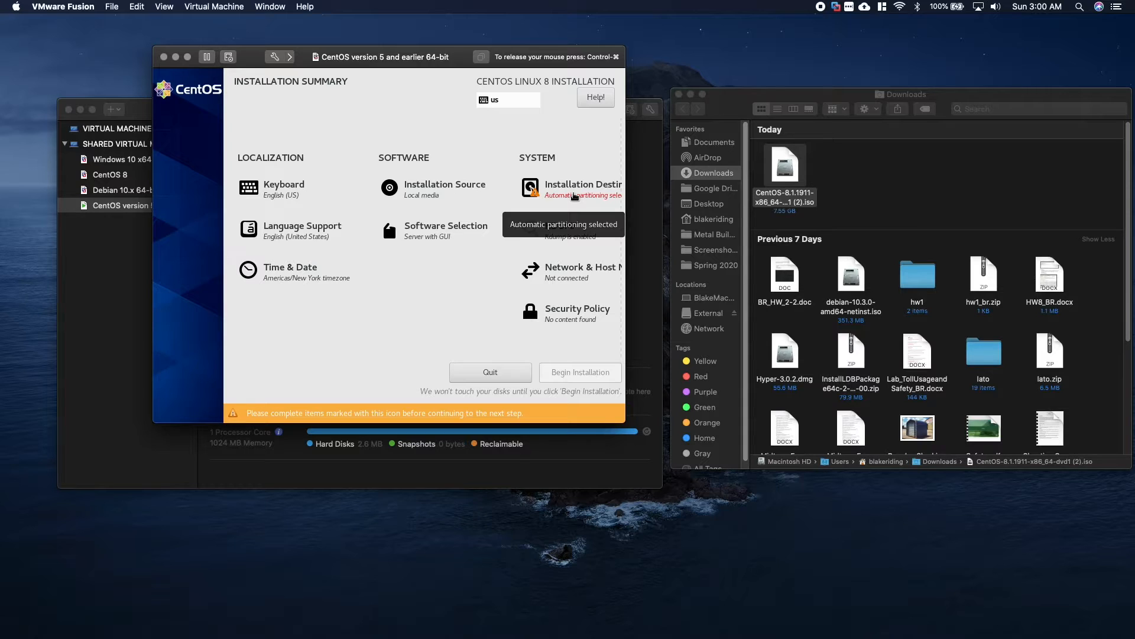
Step: Keep automatic partitioning on the 20 GiB disk and begin installing CentOS
click(575, 196)
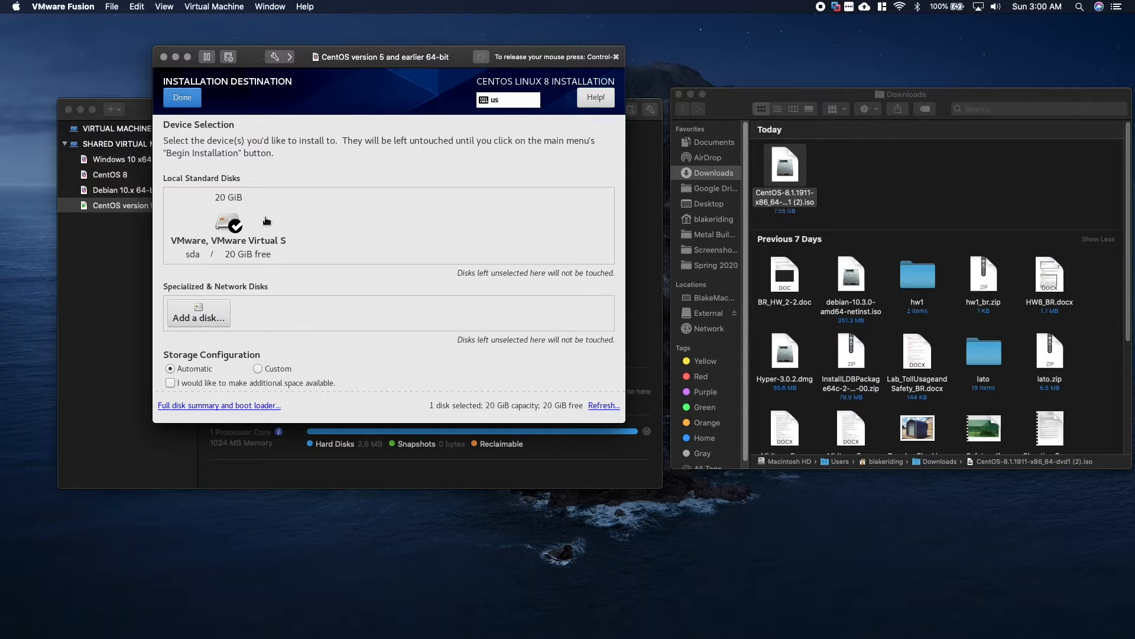
click(183, 102)
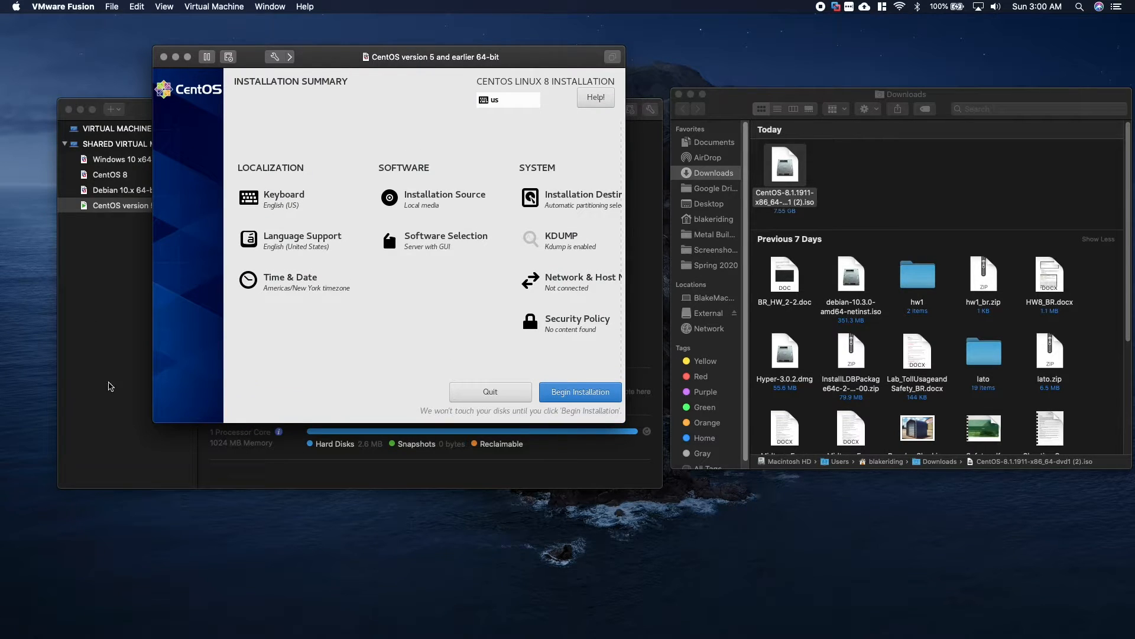
click(582, 391)
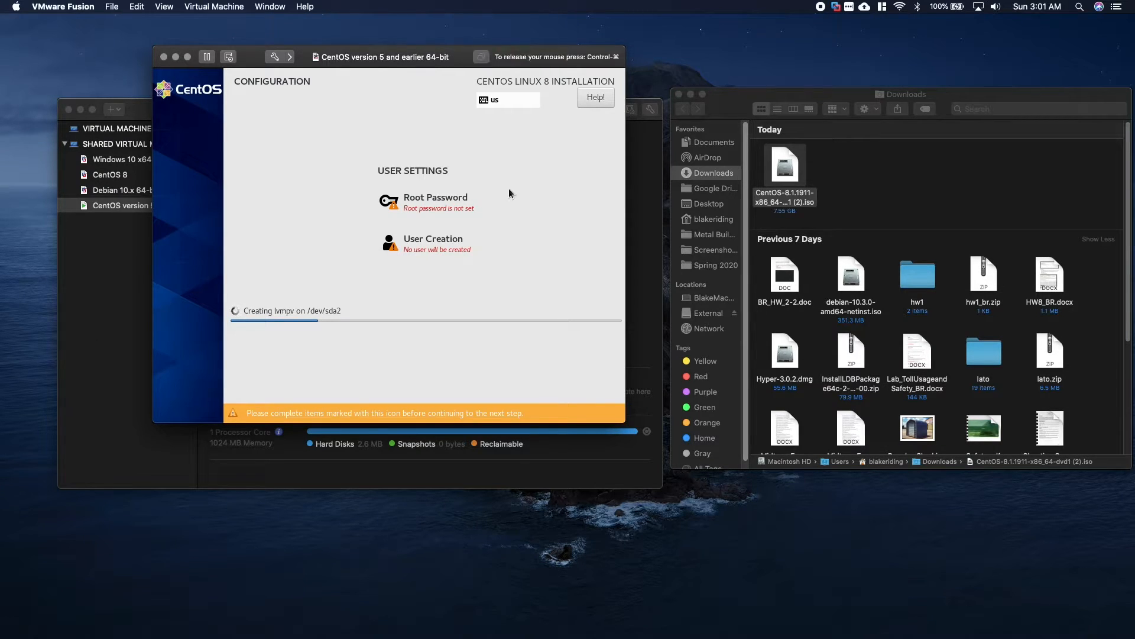
Step: Set and confirm the root password
click(407, 203)
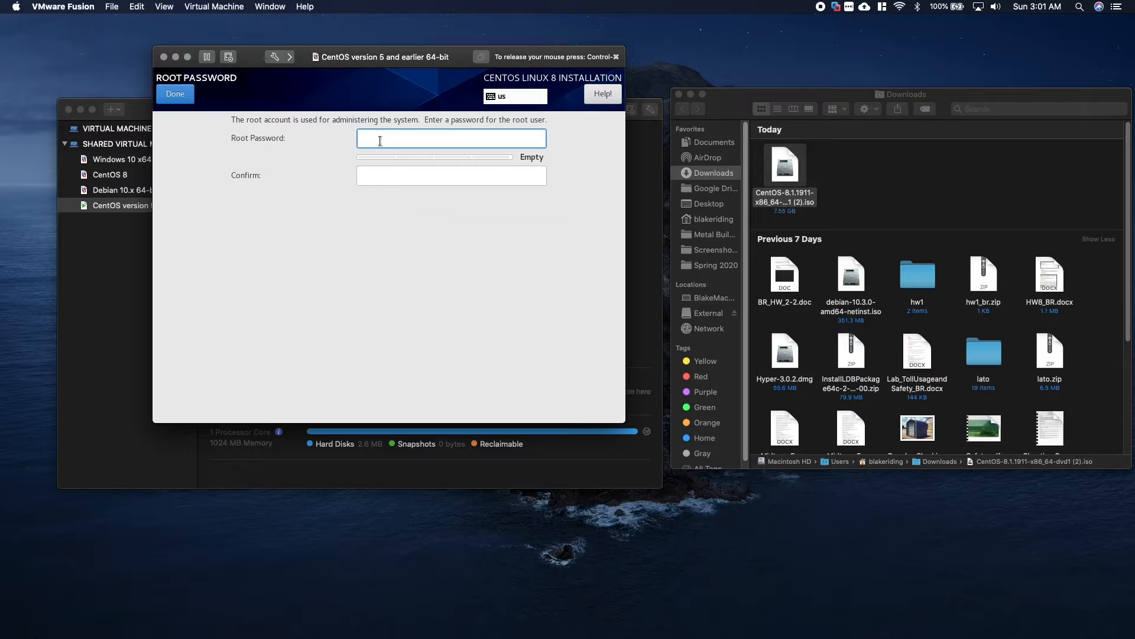
text(a)
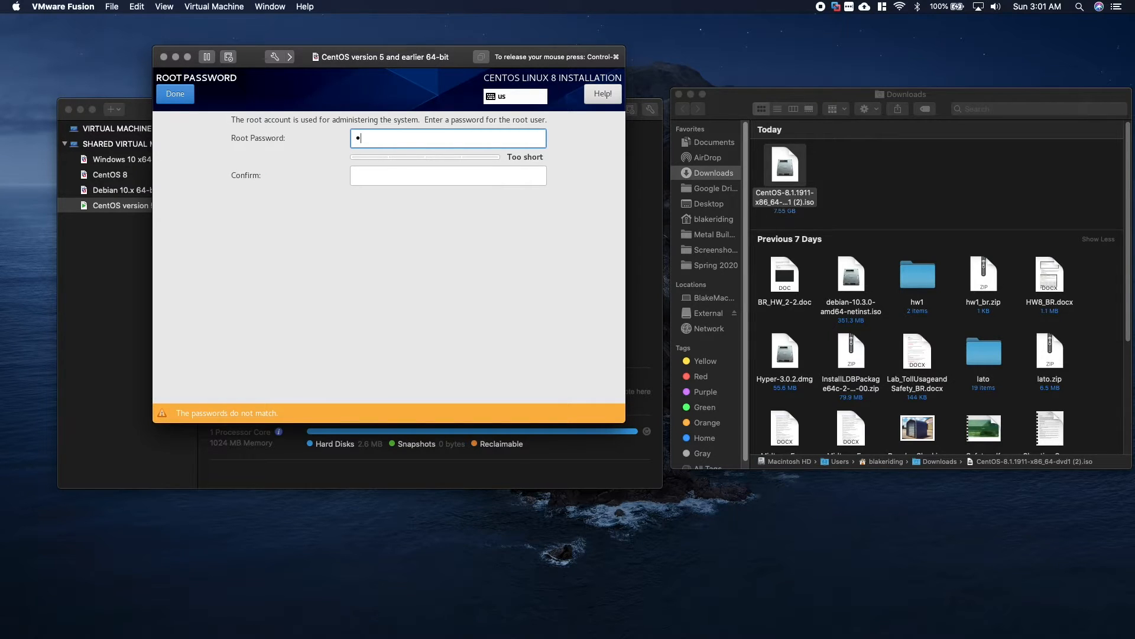
text(aaaaaaaaaa)
click(369, 172)
text(aaaaaaaaaaa)
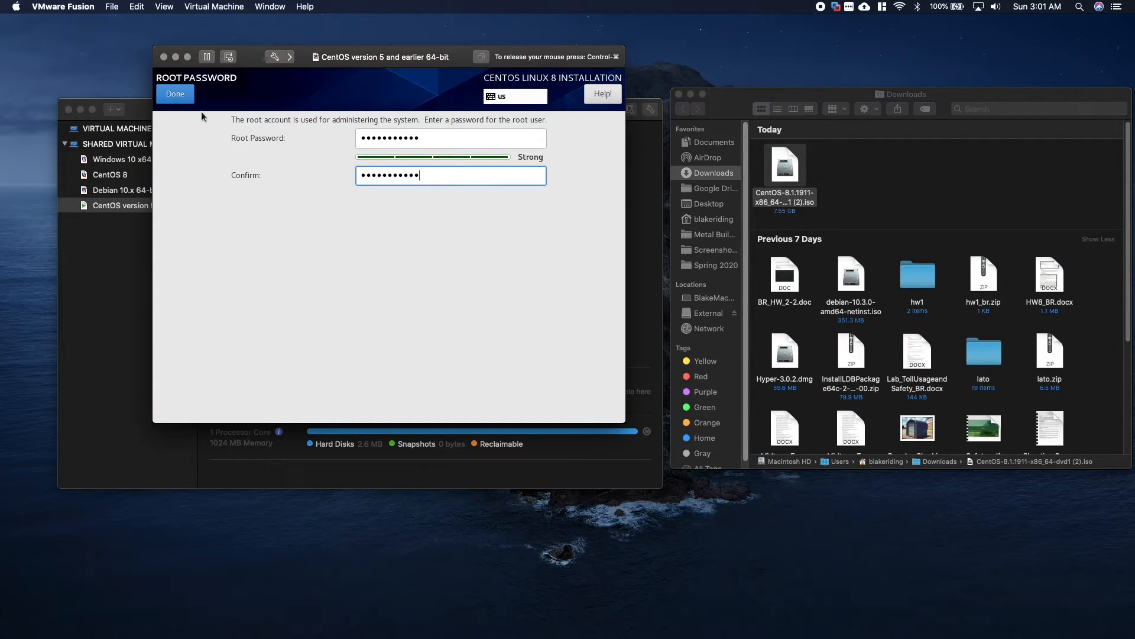
click(183, 96)
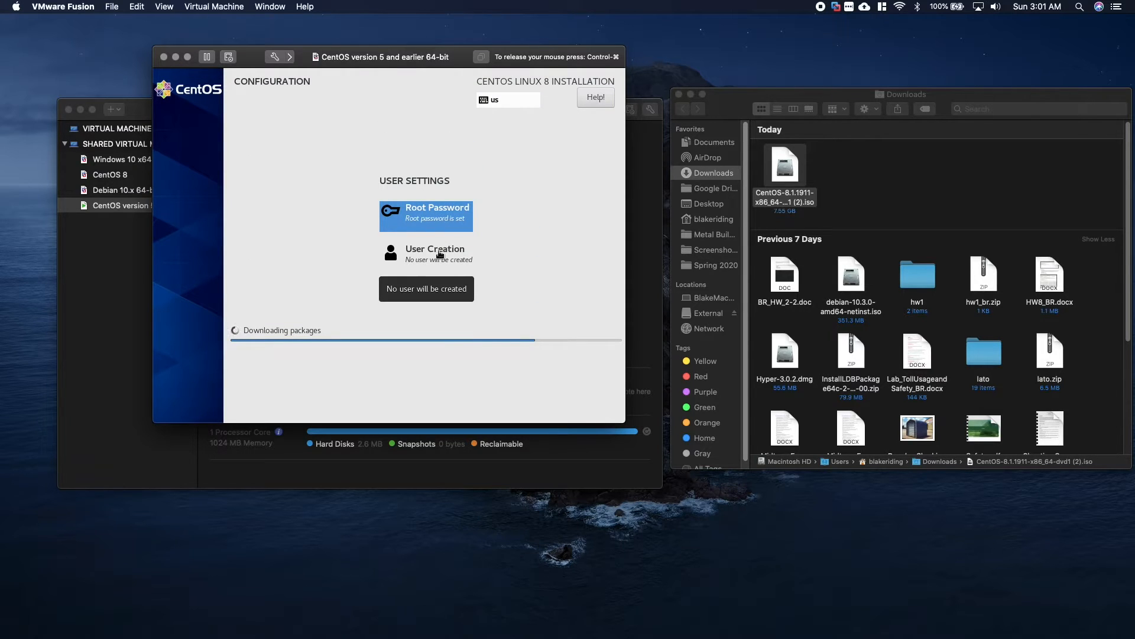
Step: Create an administrator user with the user's full name and a confirmed password
click(440, 254)
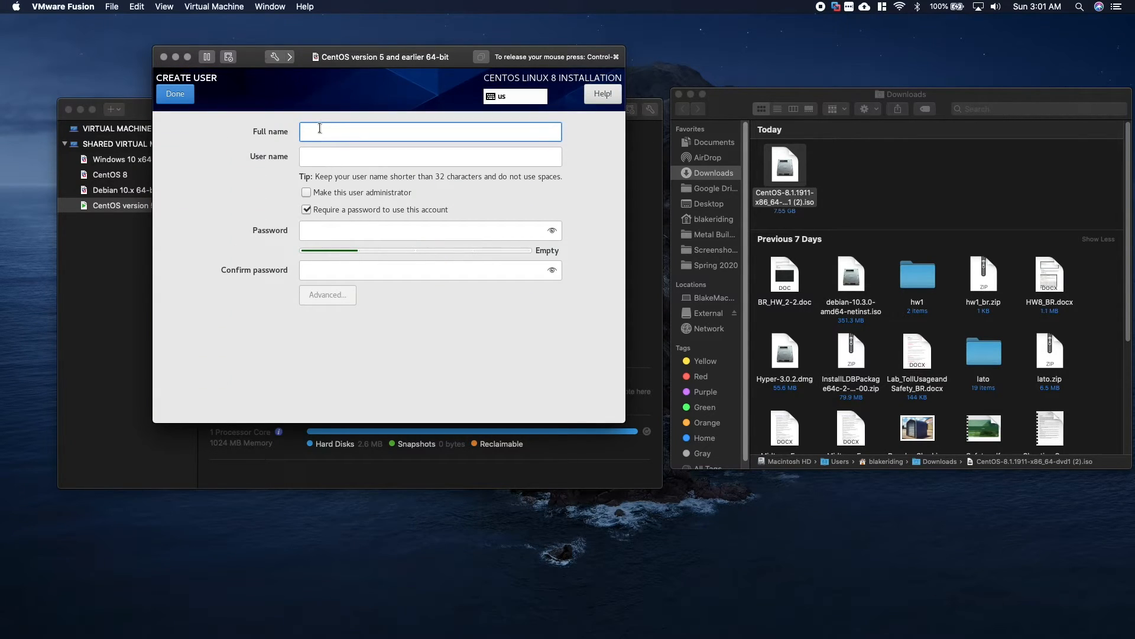
text(Blake Ridings)
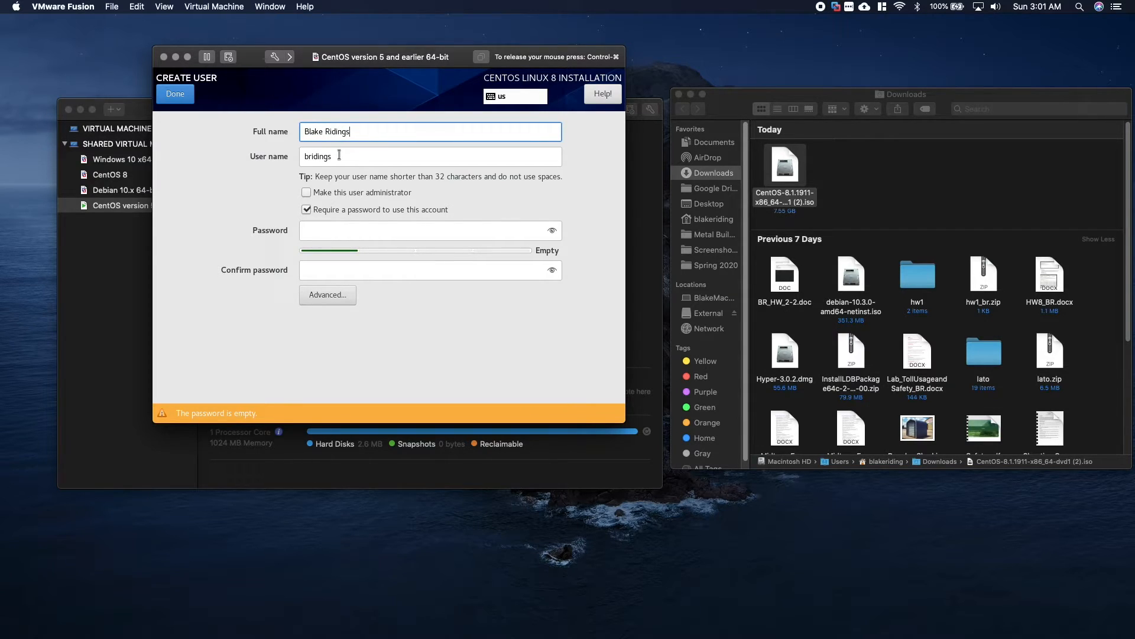
key(BackSpace)
click(308, 193)
click(339, 232)
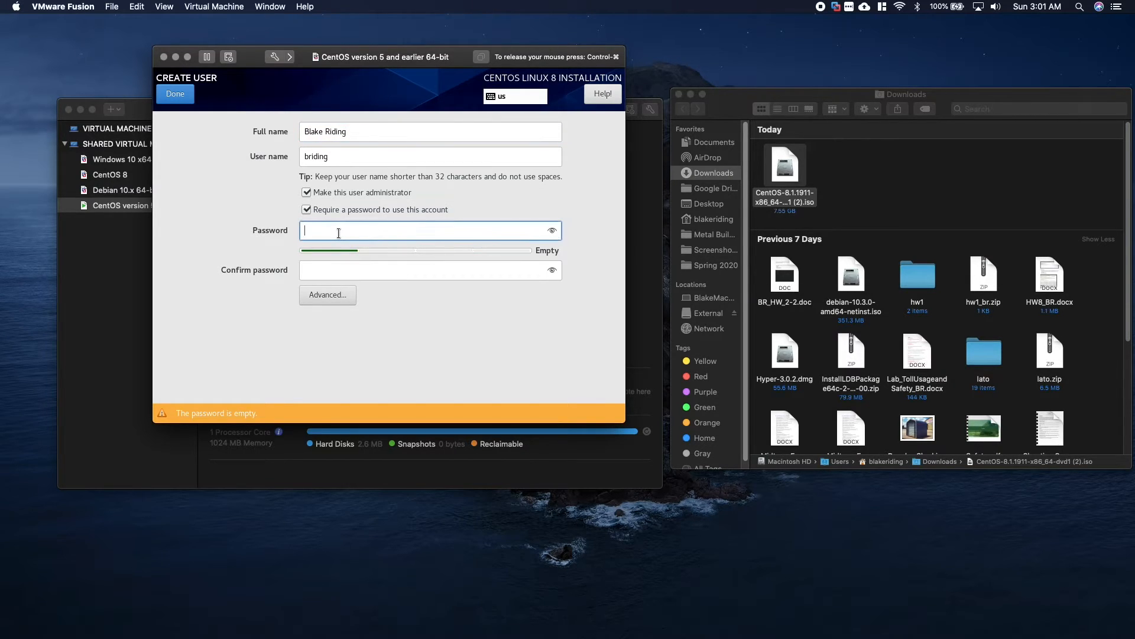
text(•••••••••••)
key(Tab)
text(•••••••••••)
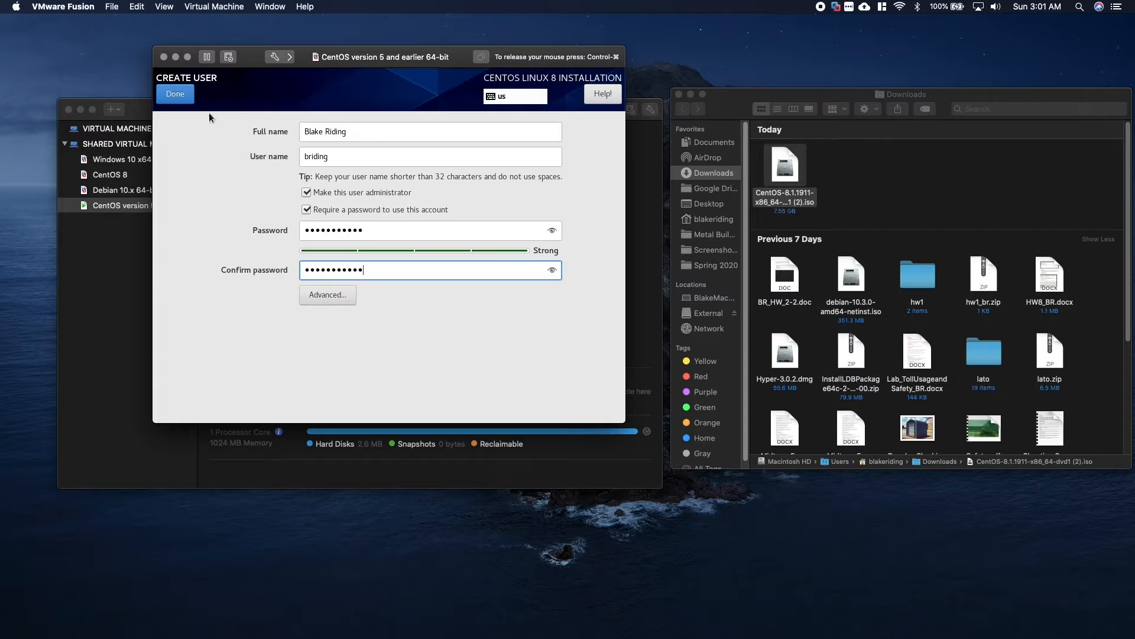
click(178, 94)
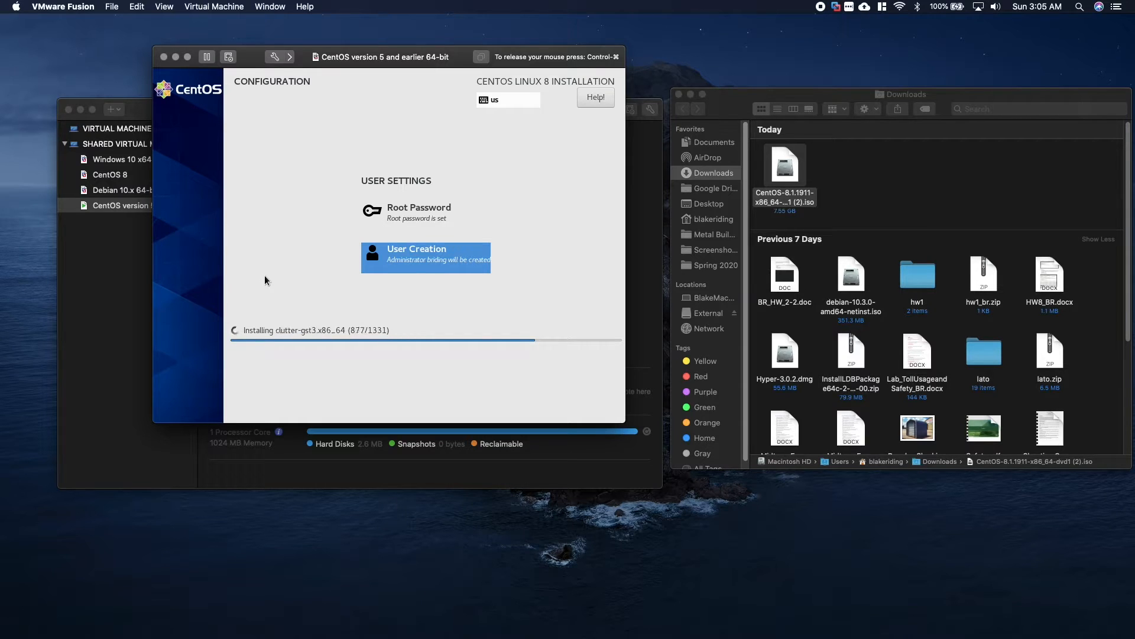
Step: Reboot the VM into the new CentOS system once installation completes
click(679, 94)
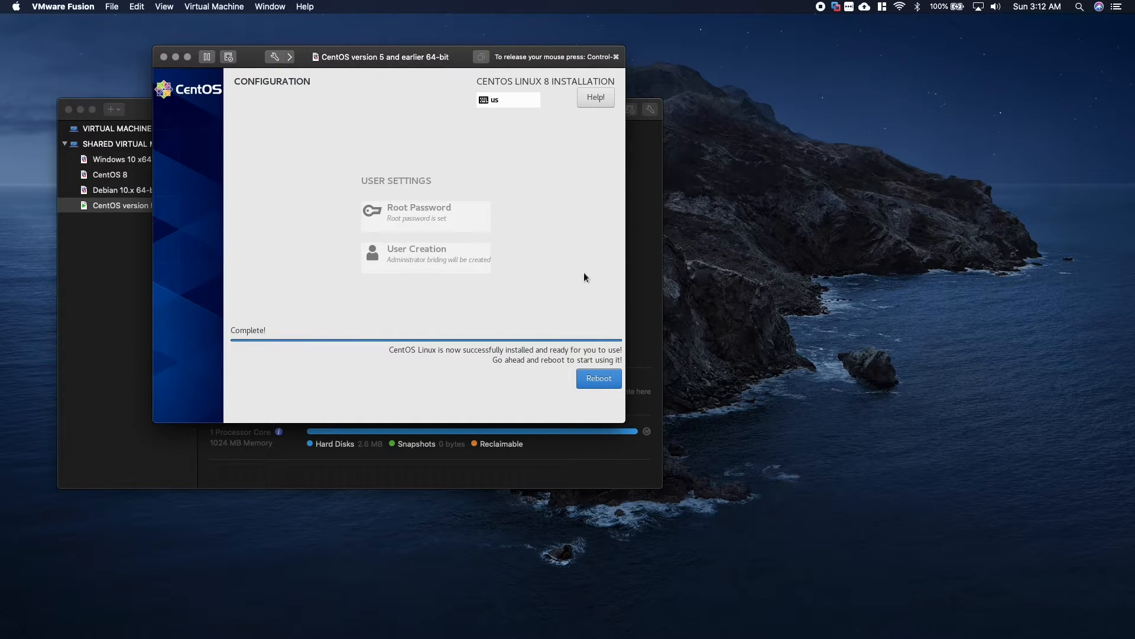
click(599, 378)
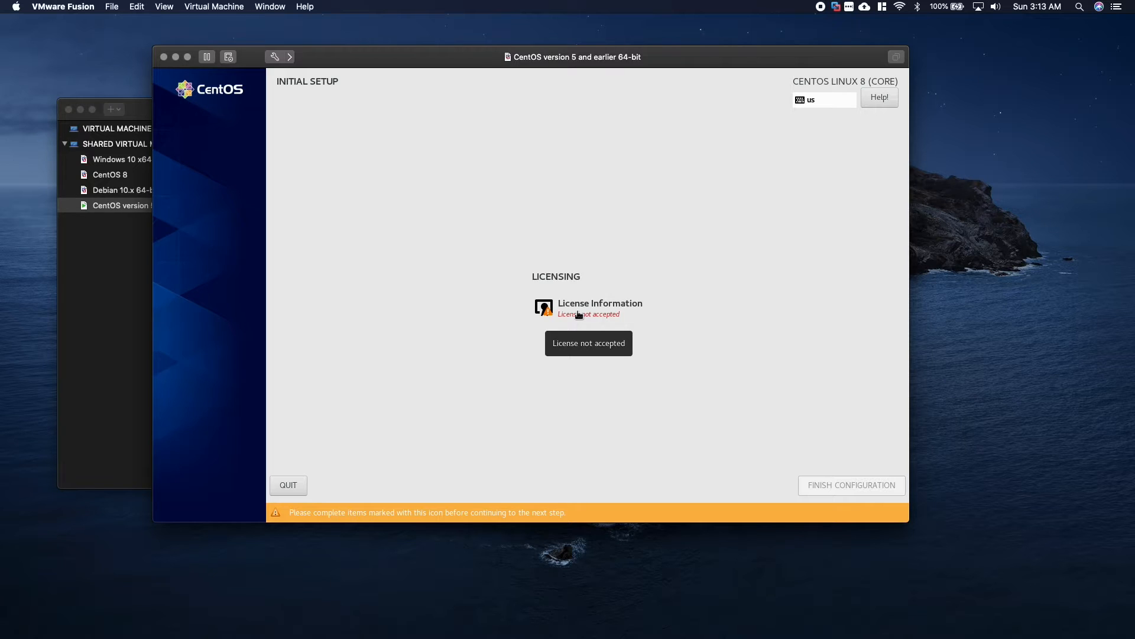
Step: Accept the CentOS license agreement and finish Initial Setup configuration
click(589, 316)
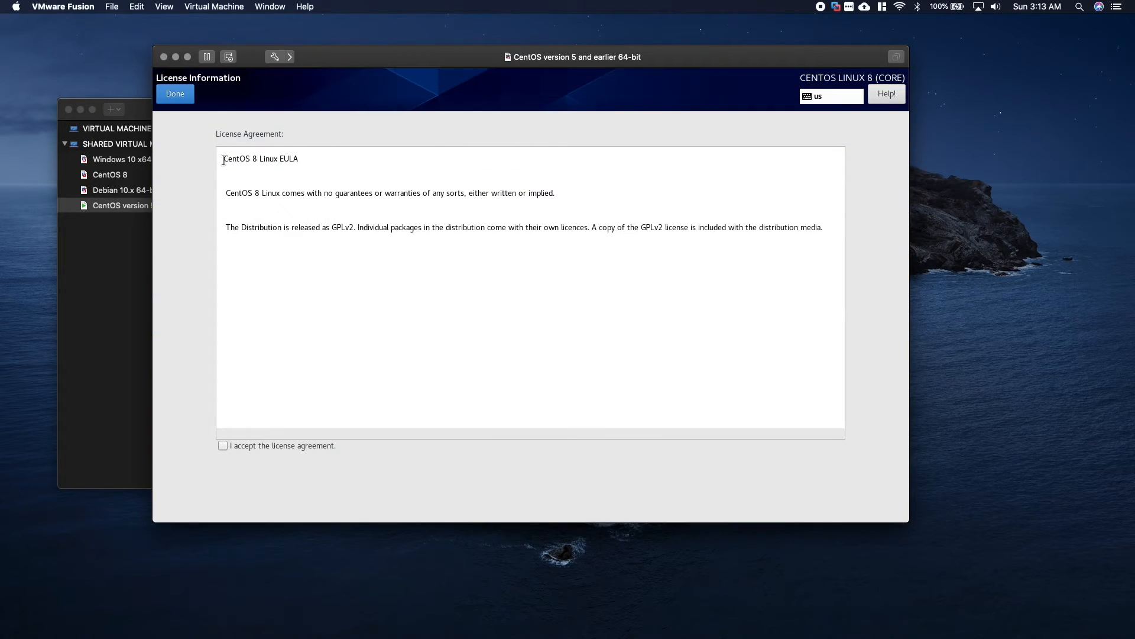
click(226, 441)
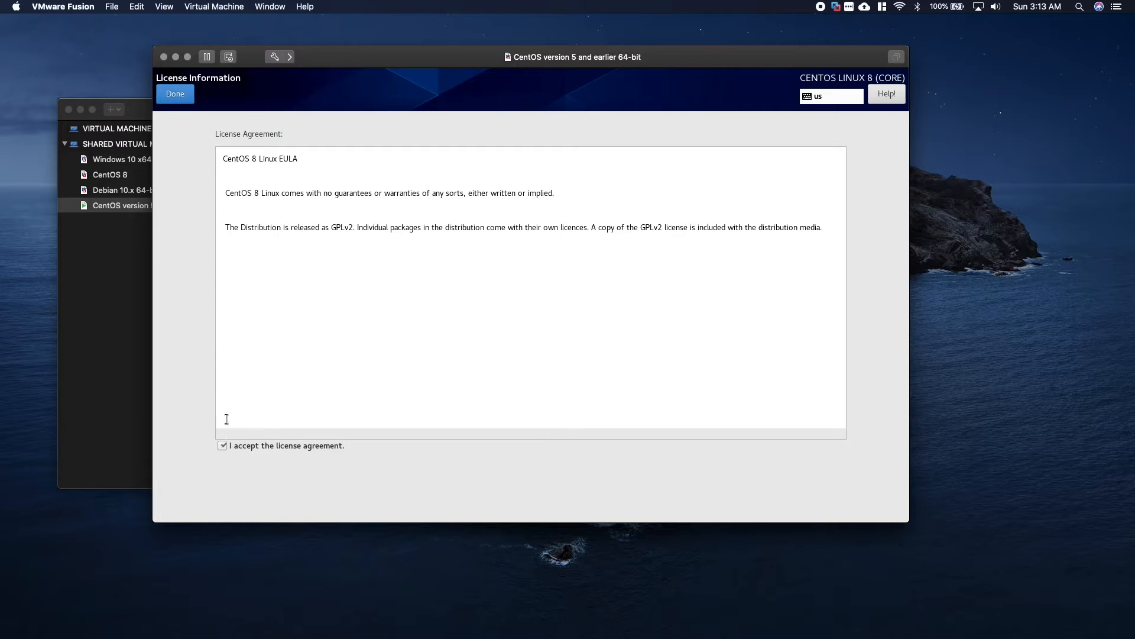
click(176, 93)
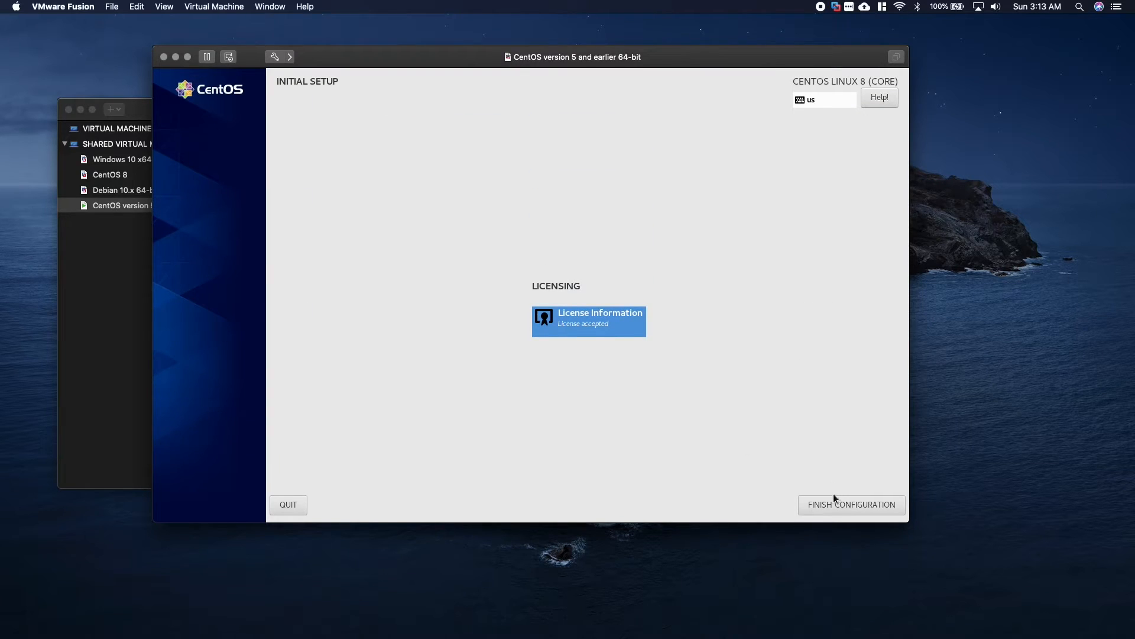
click(834, 502)
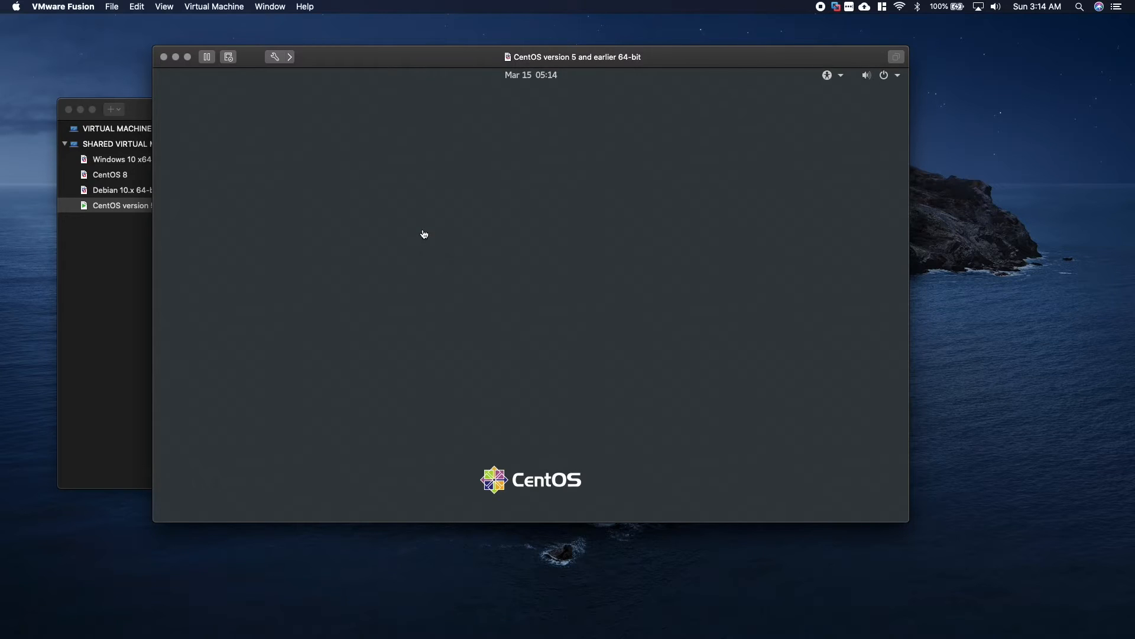
Step: Sign in as the new user by selecting the account and entering its password
click(495, 278)
text(*****)
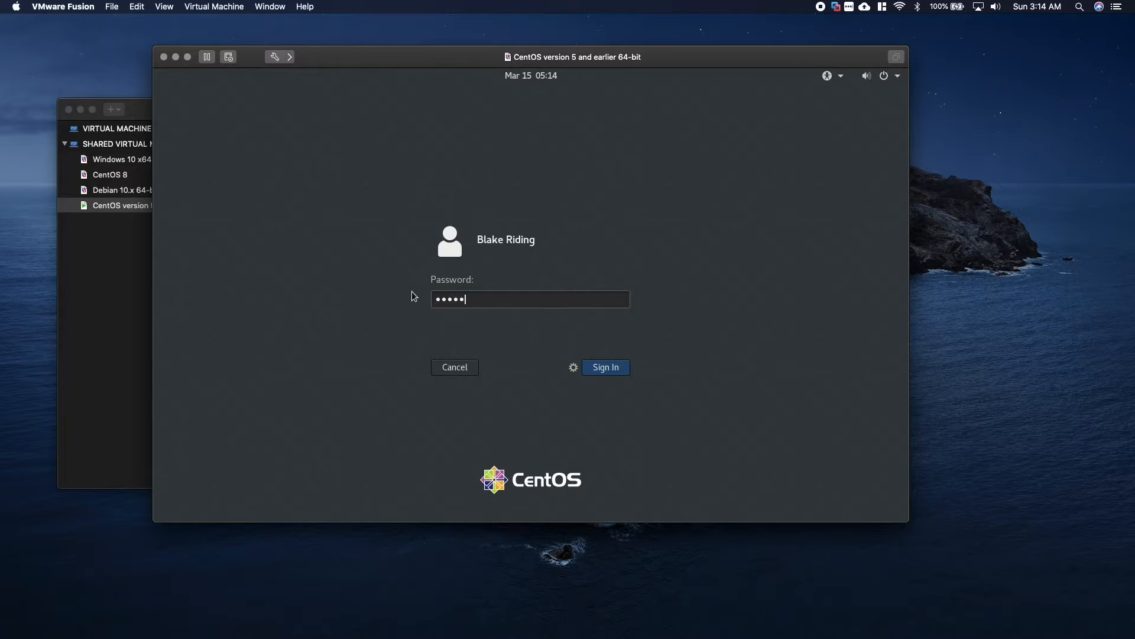
key(BackSpace)
key(BackSpace)
key(BackSpace)
key(BackSpace)
key(BackSpace)
text(****)
key(BackSpace)
key(BackSpace)
key(BackSpace)
key(BackSpace)
text(********)
key(Return)
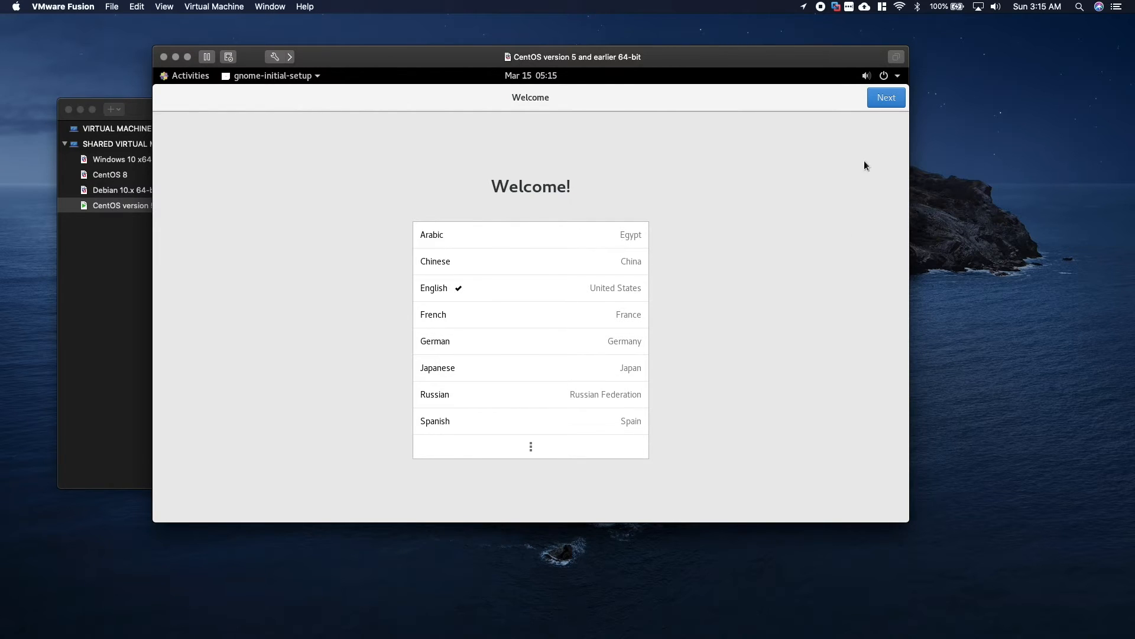
Step: Keep English, the English (US) layout and location services, skip online accounts, and start using CentOS
click(880, 97)
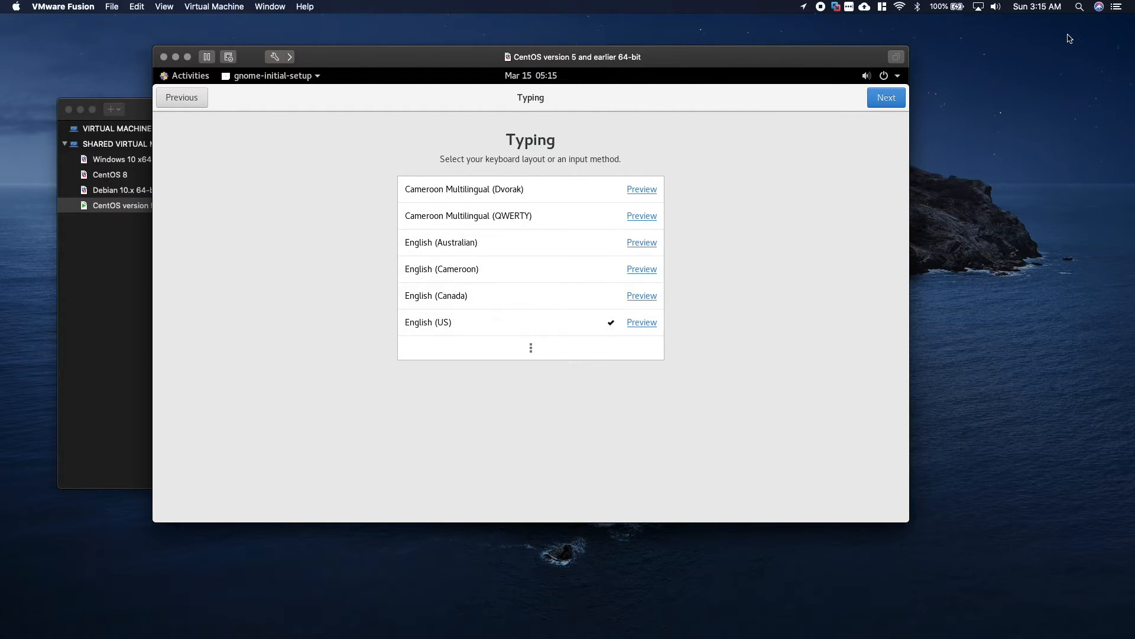
click(886, 98)
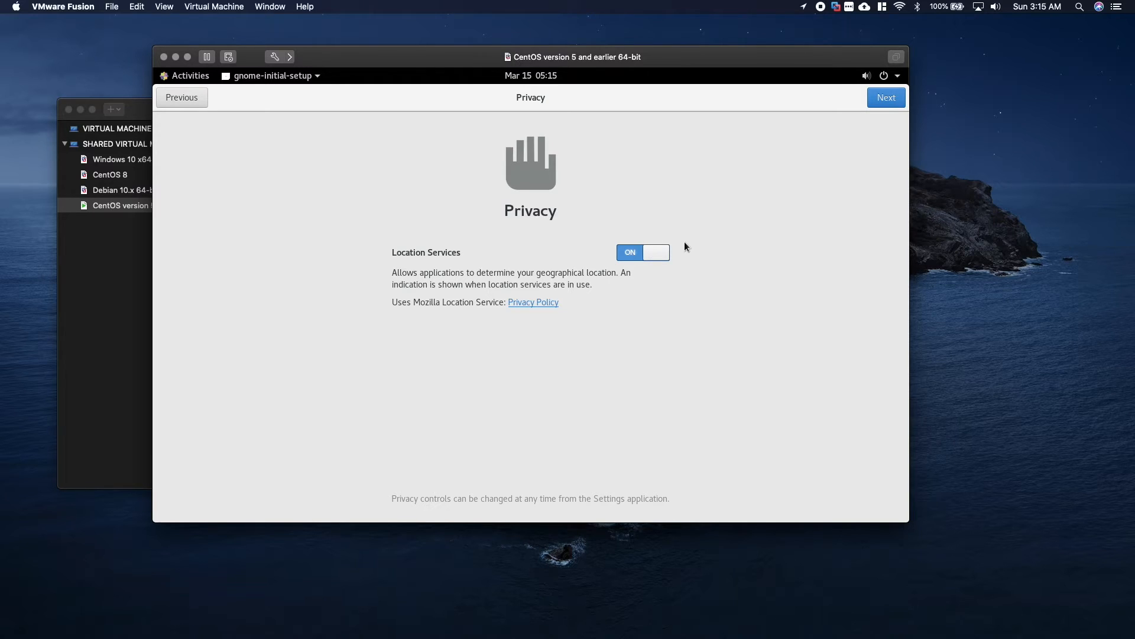
click(884, 98)
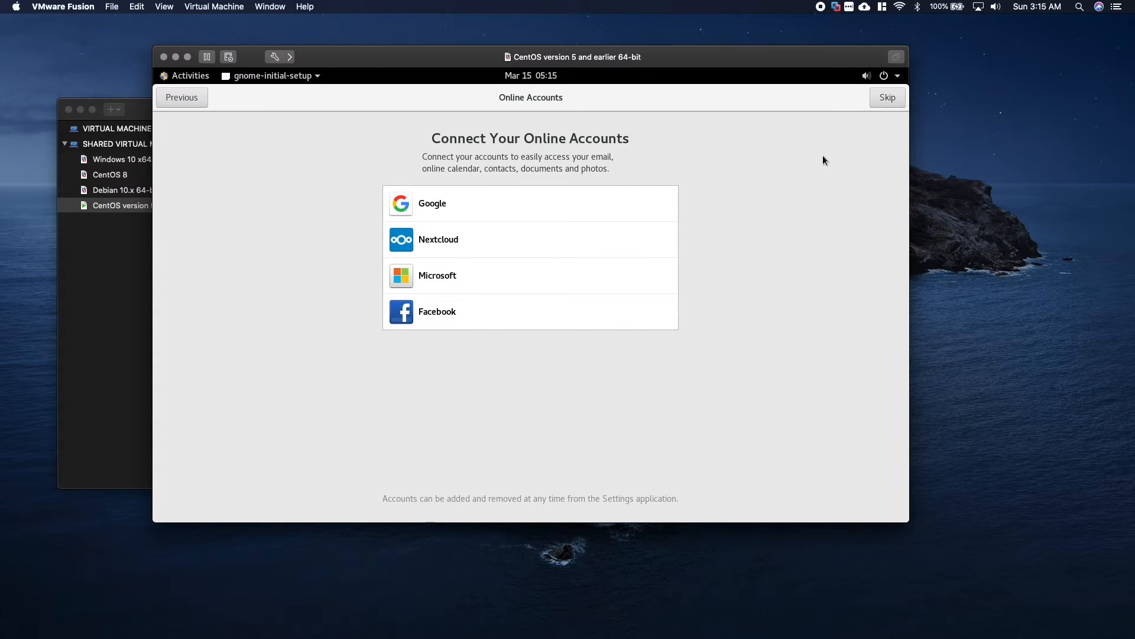
click(887, 99)
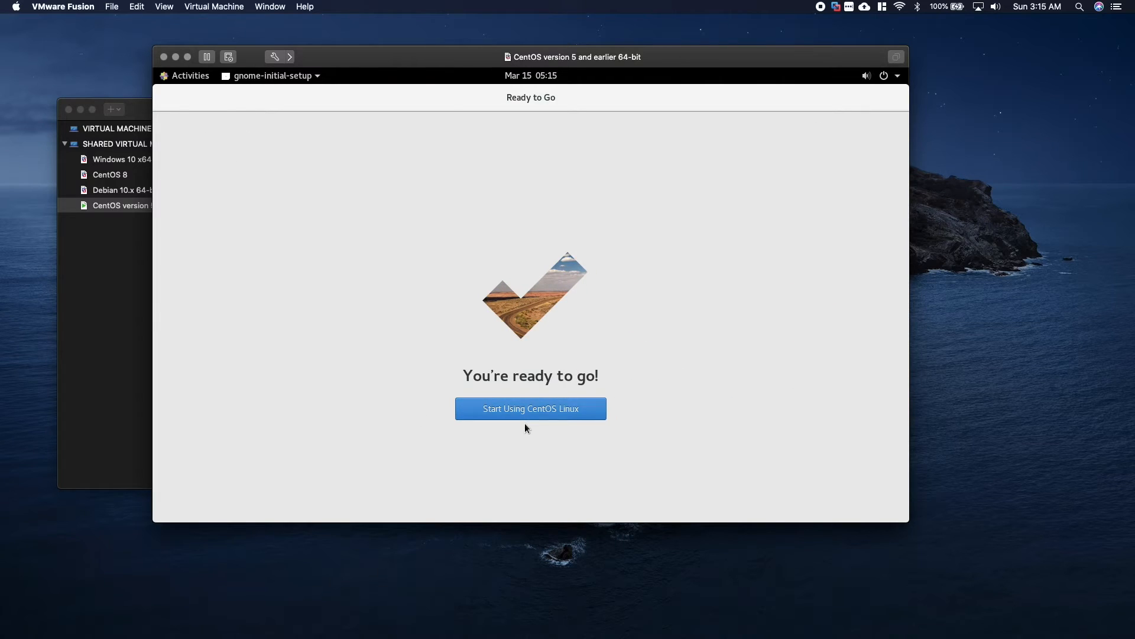
click(512, 409)
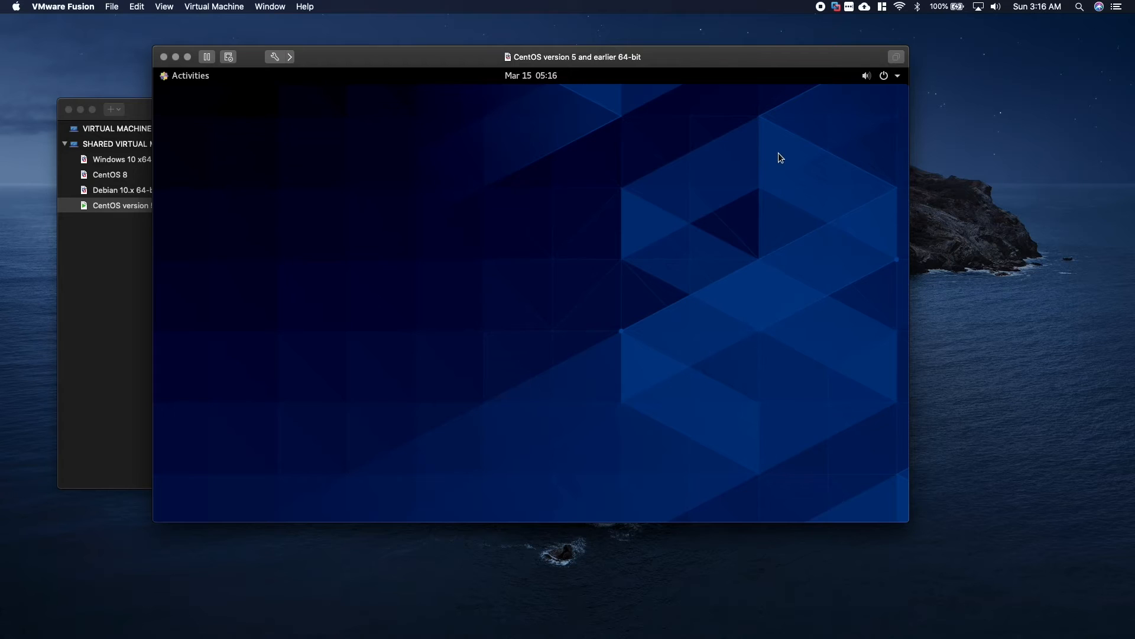
Step: Shut down the CentOS guest using Power Off in the system status menu
click(894, 76)
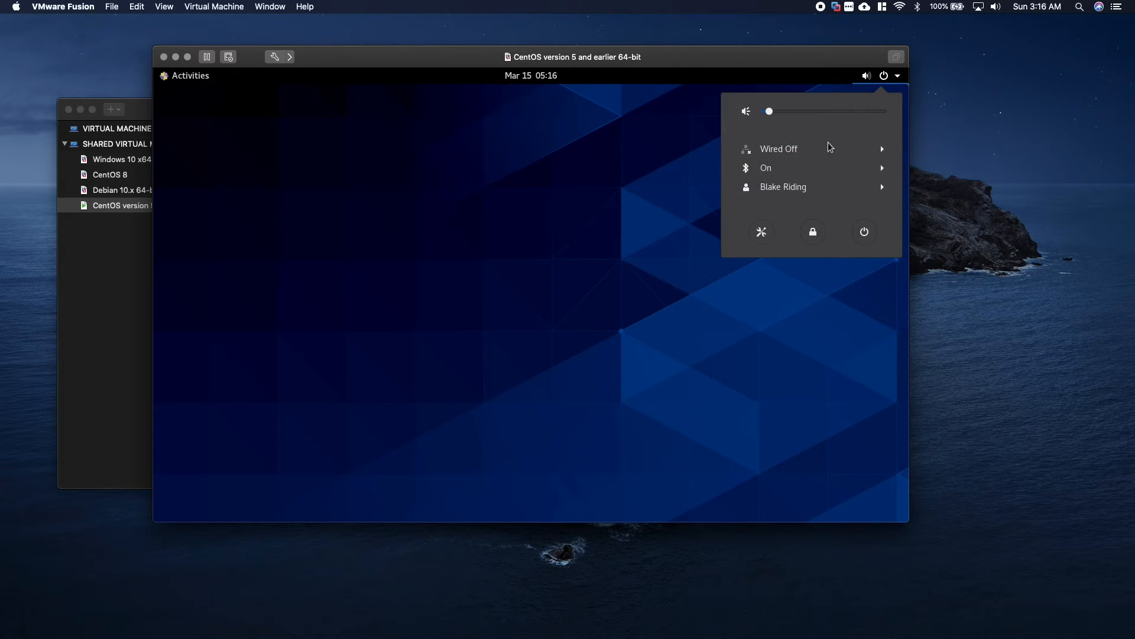
click(856, 233)
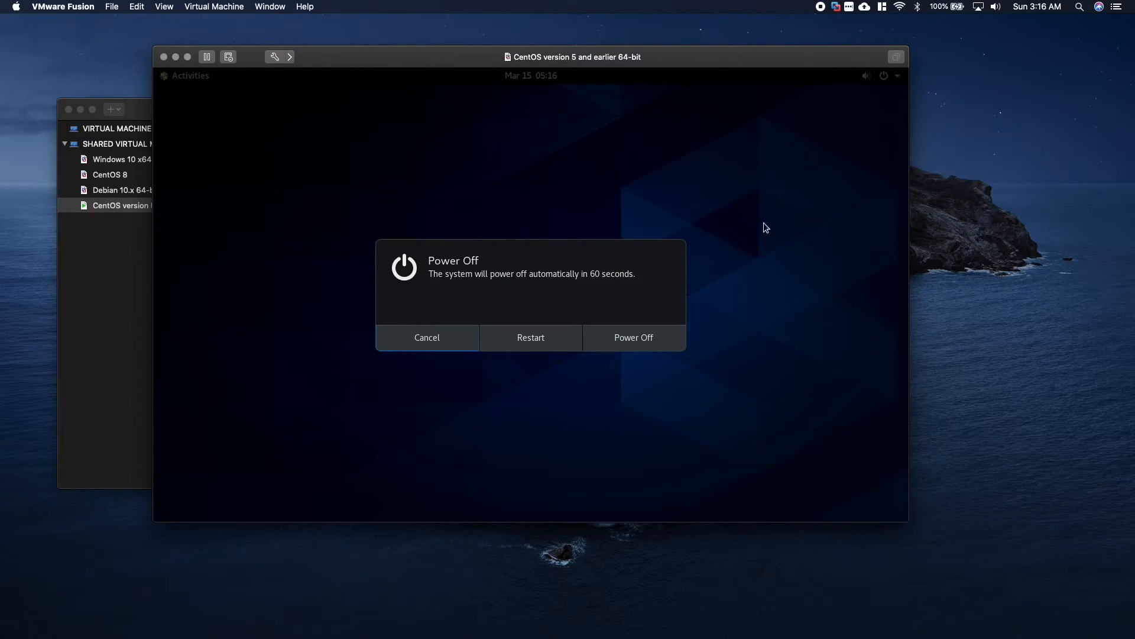
click(613, 331)
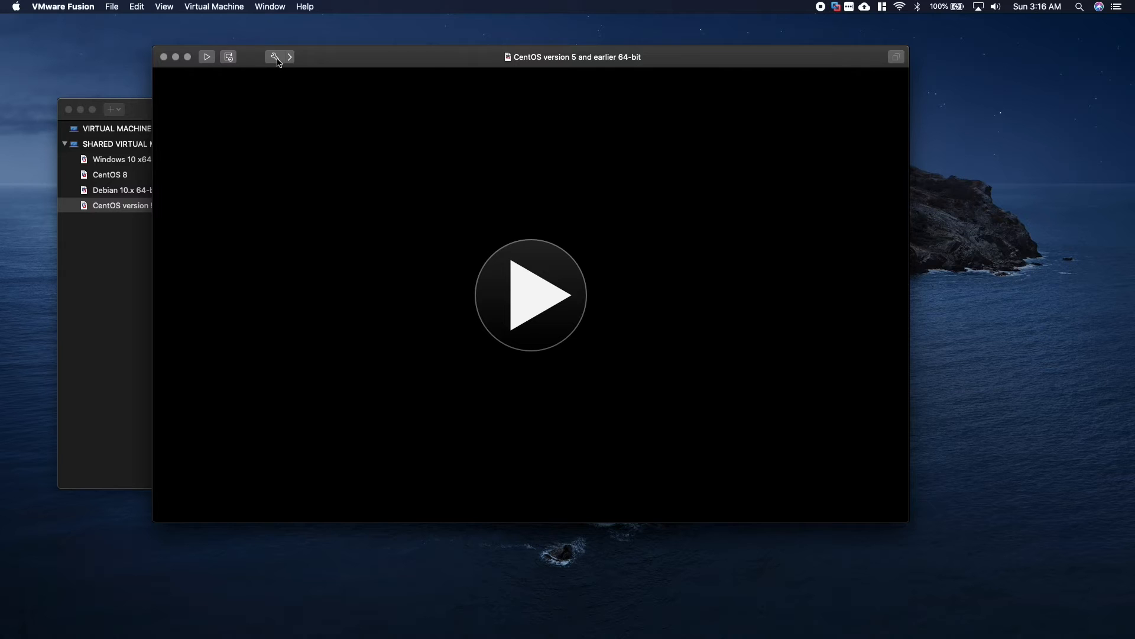
Step: Give the VM 4 processor cores and 4096 MB memory in Processors & Memory, then close Settings
click(275, 58)
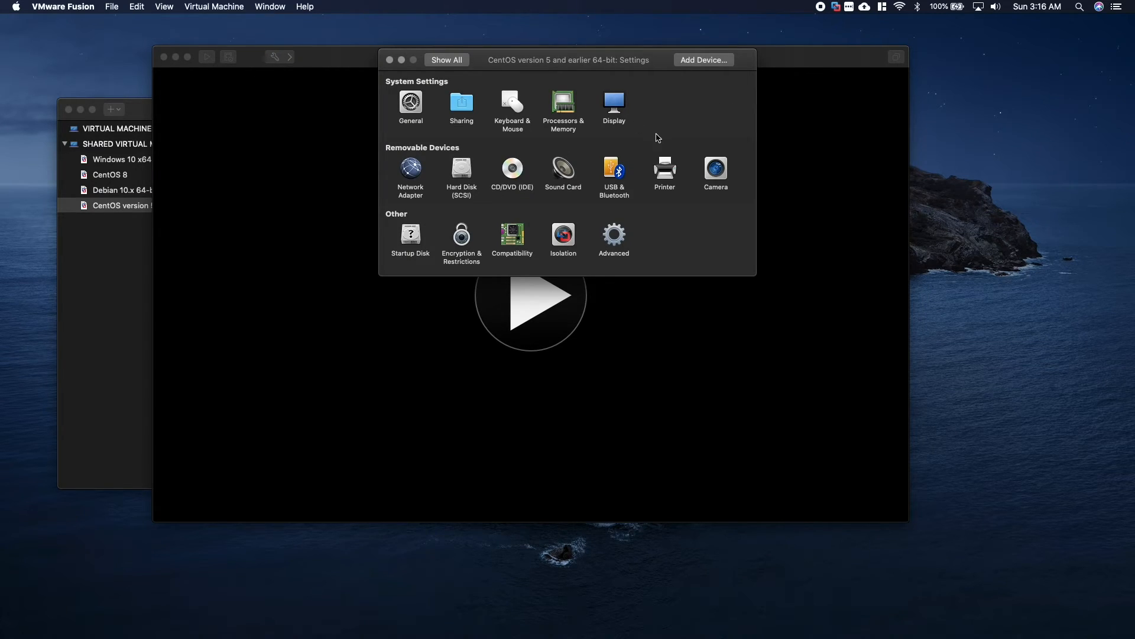
click(569, 106)
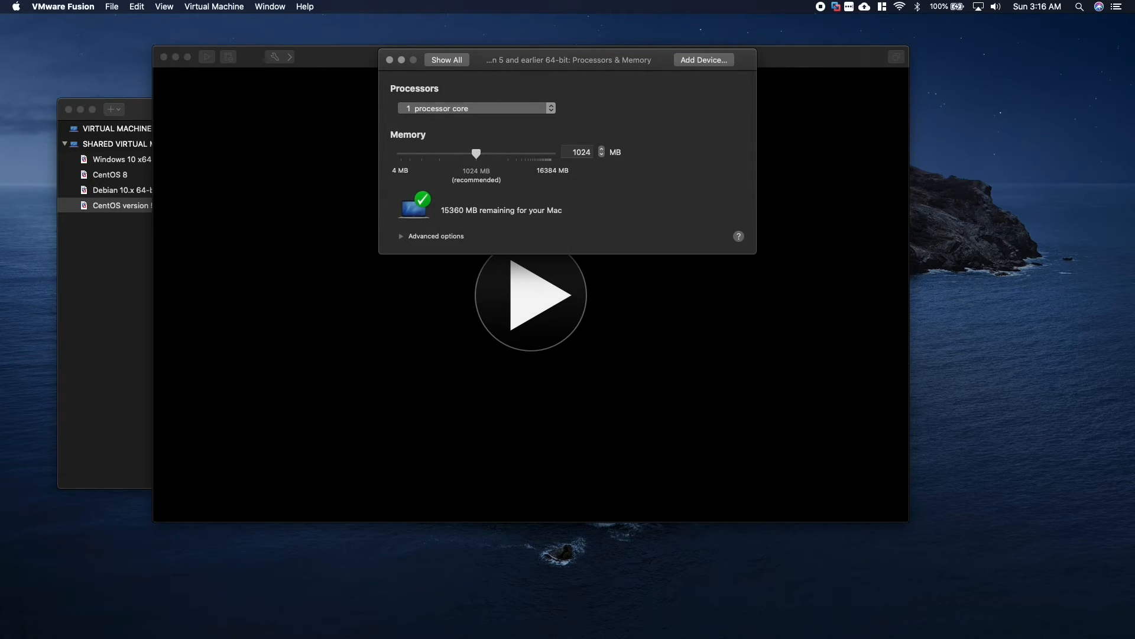
click(436, 108)
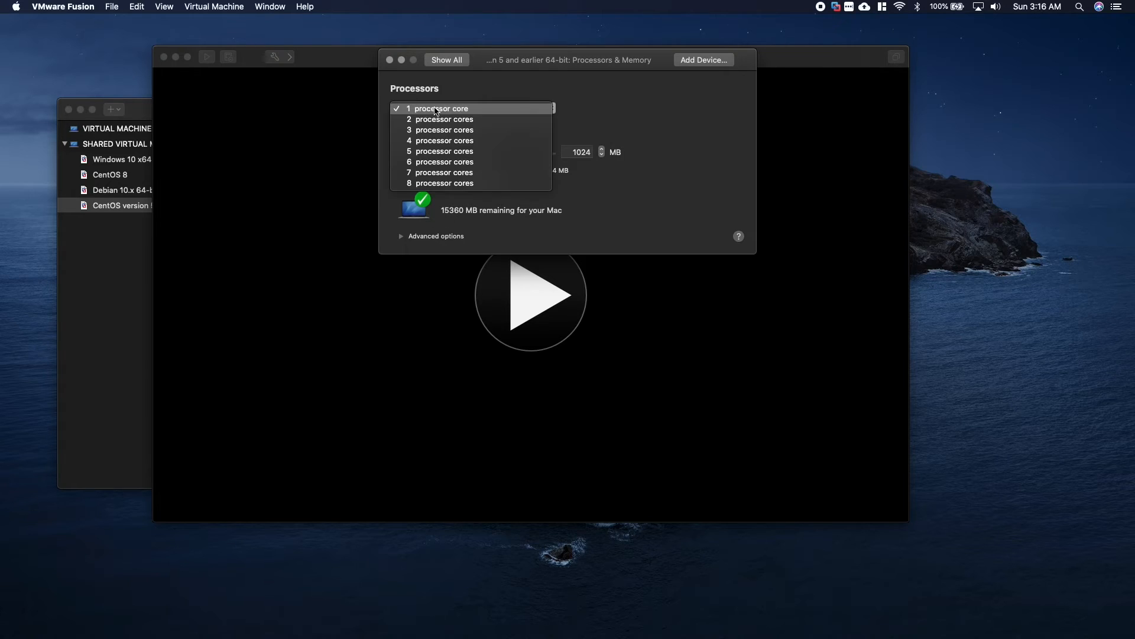
click(465, 143)
drag(476, 155, 530, 157)
click(581, 152)
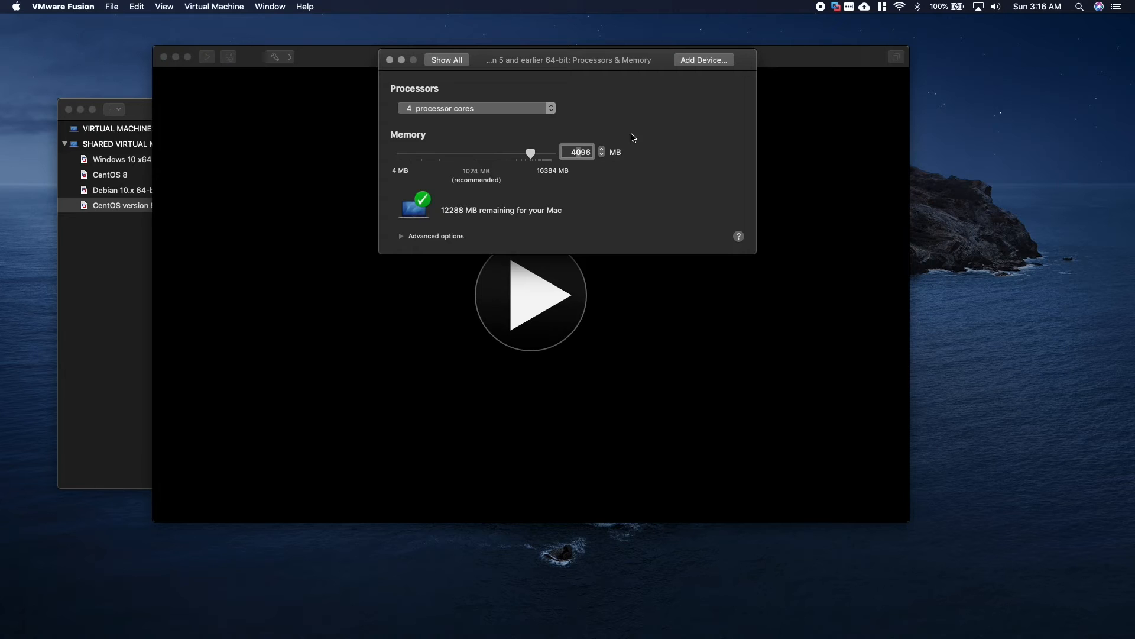
click(439, 61)
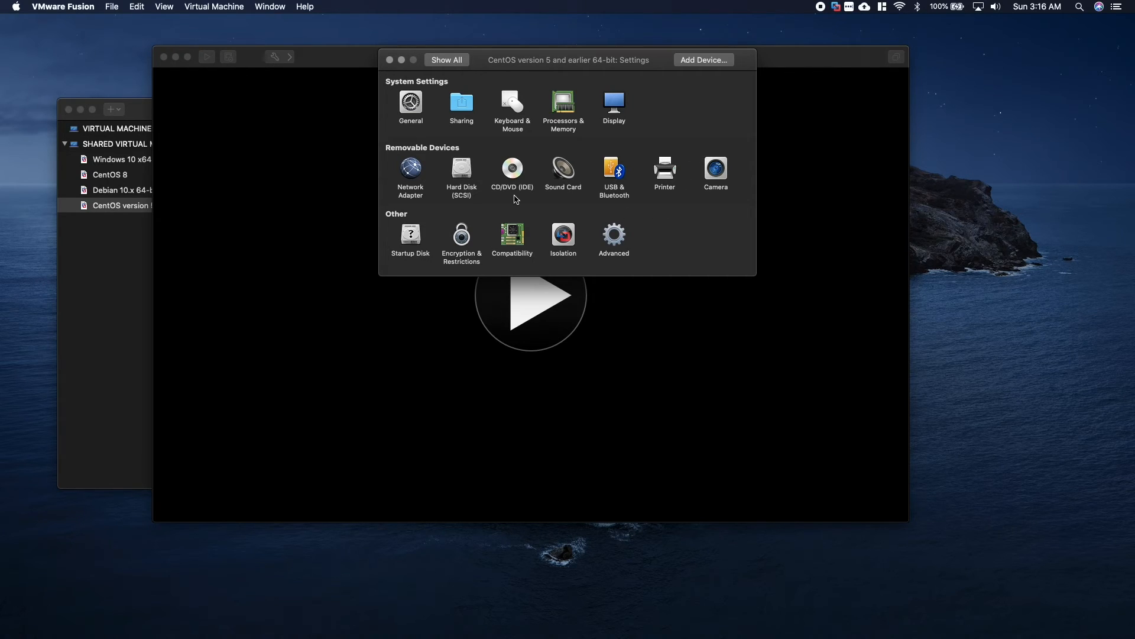
click(391, 60)
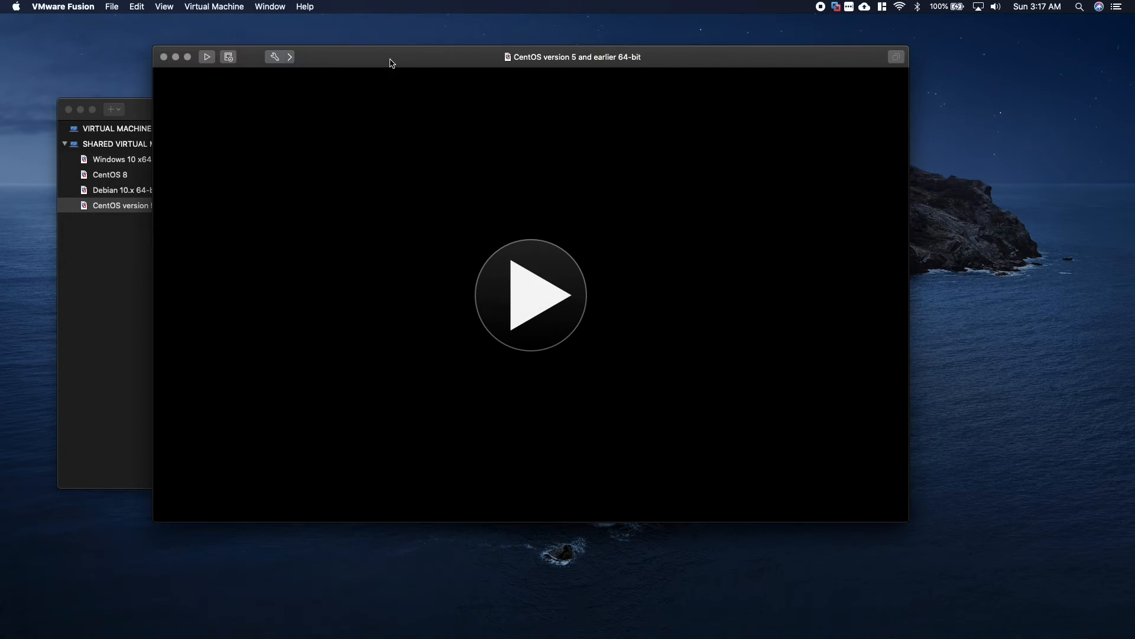
Step: Power on the VM, boot the default GRUB entry and sign in with the account password
click(502, 293)
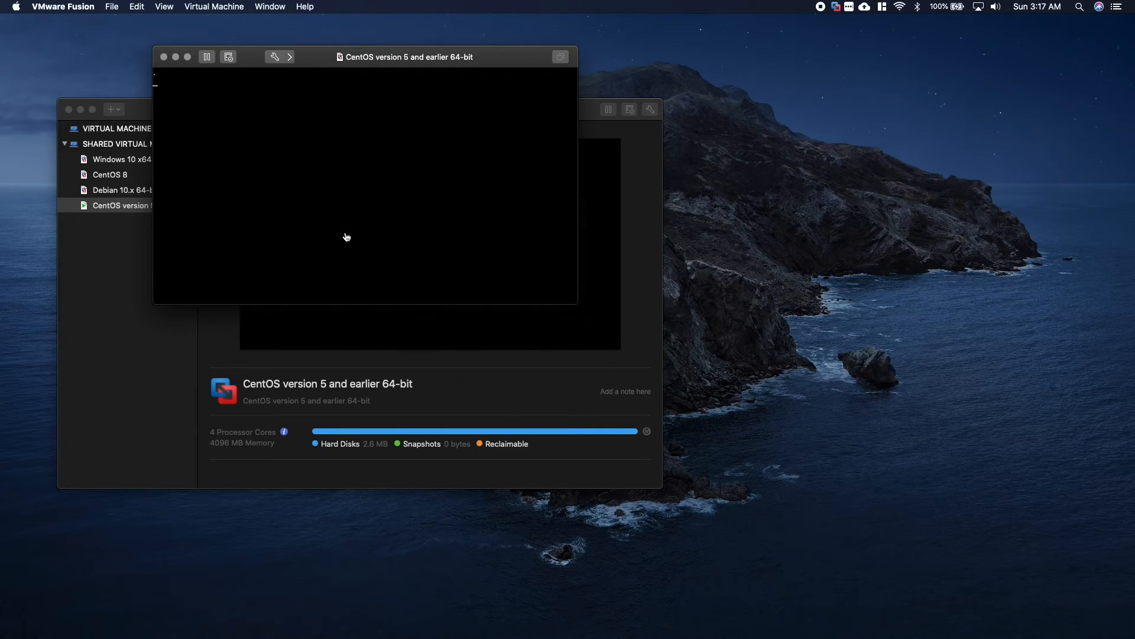
click(346, 236)
key(Return)
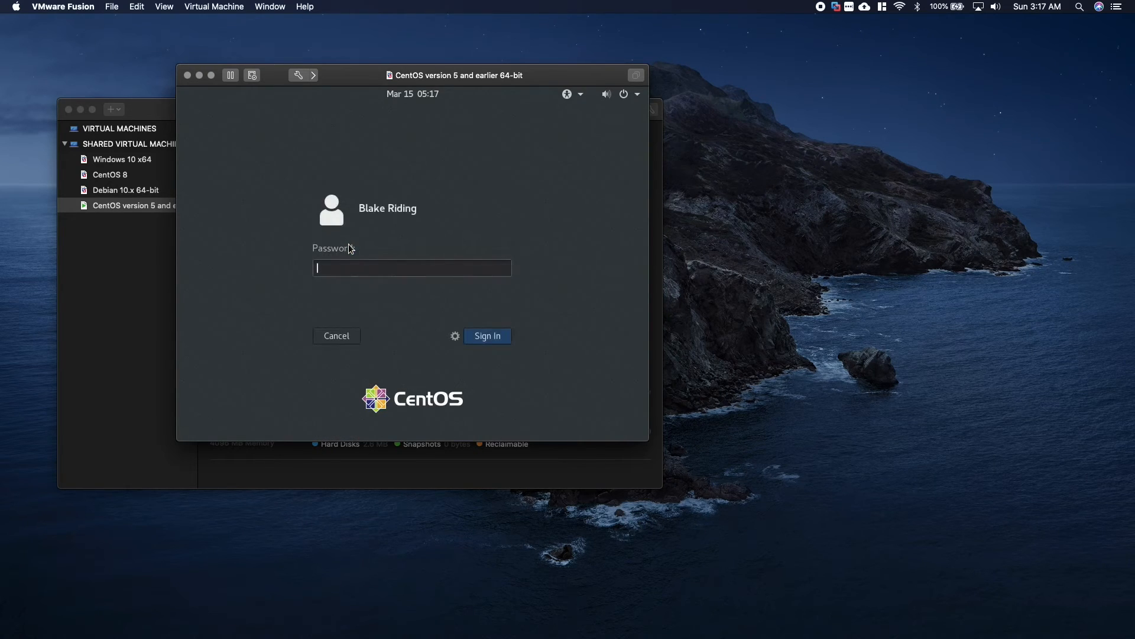
text(•••••••••••)
key(Return)
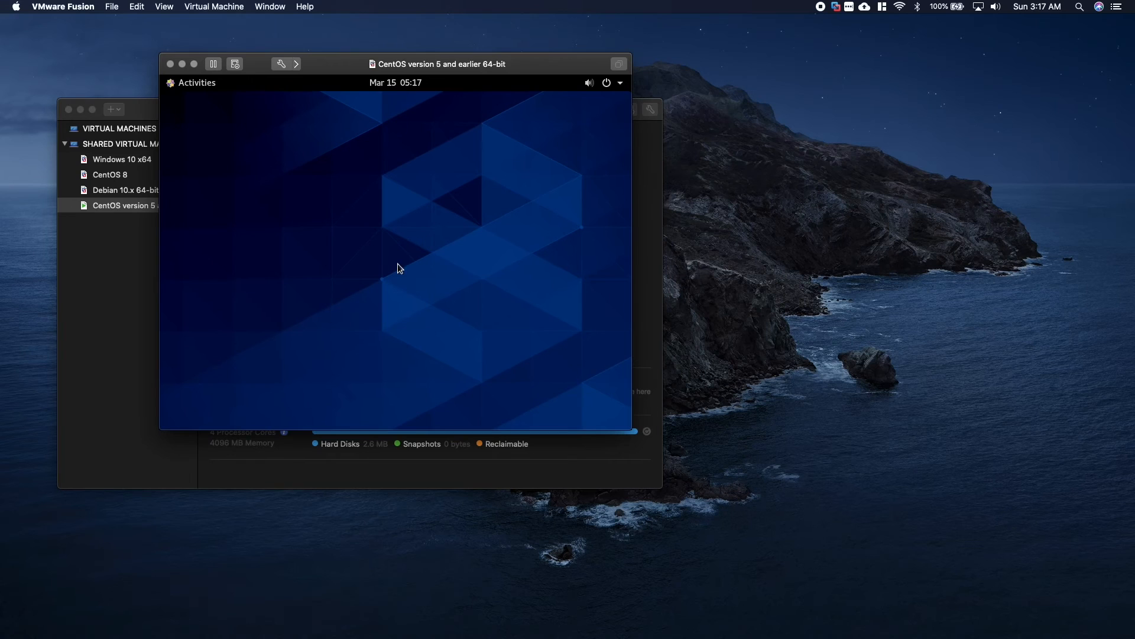
Step: Launch Terminal from the Activities search with 'ter', then close it with exit
key(super)
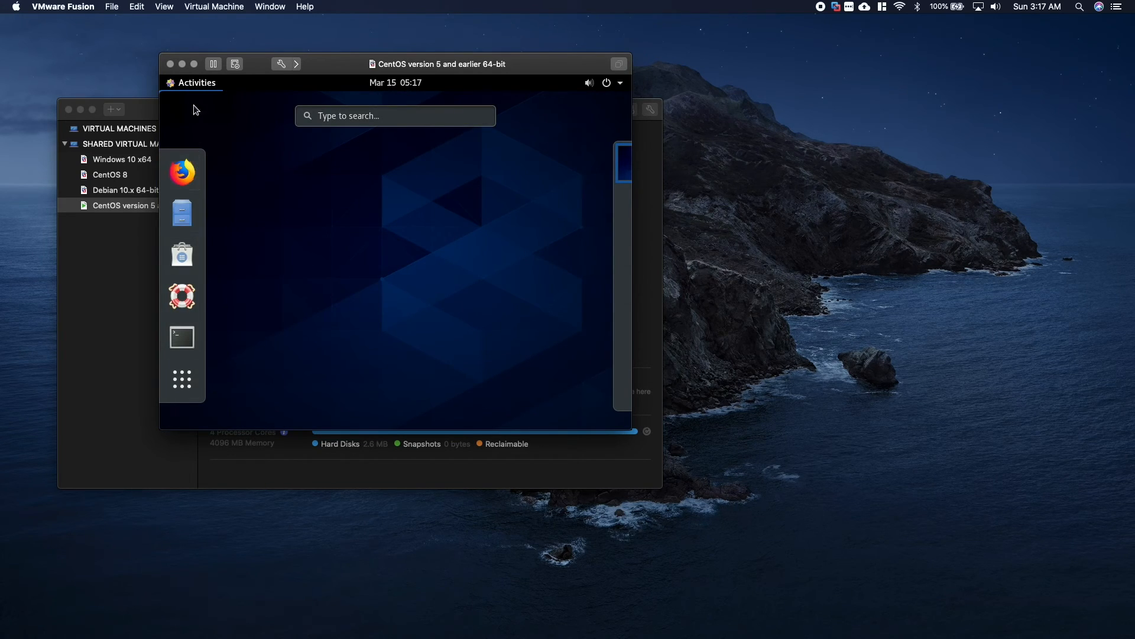
click(190, 88)
click(190, 84)
text(ter)
key(Return)
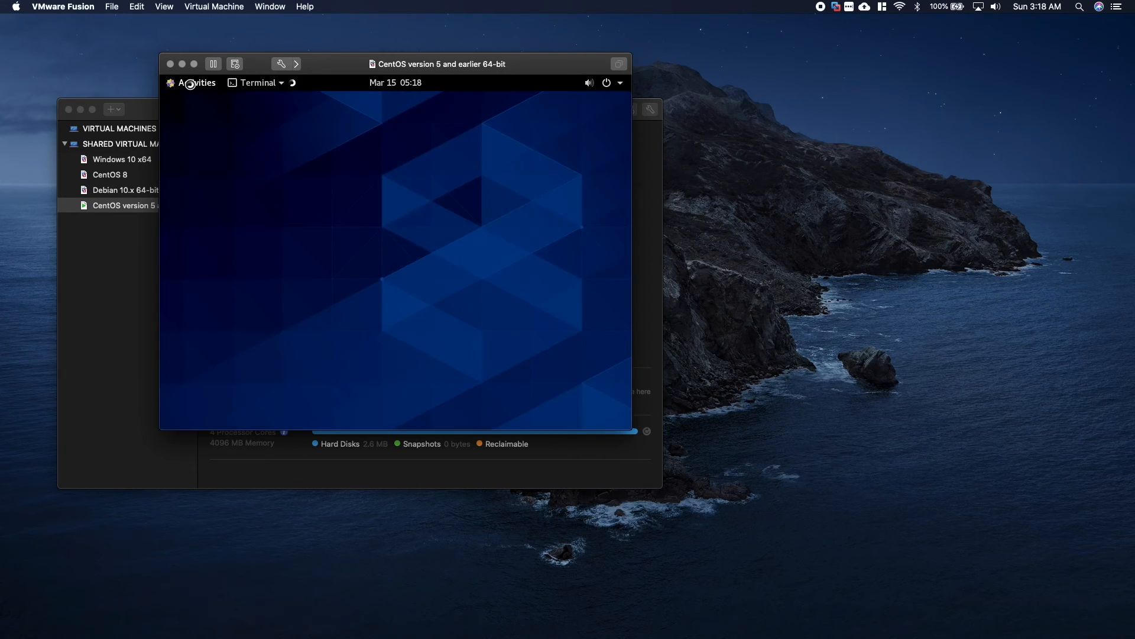
text(exit)
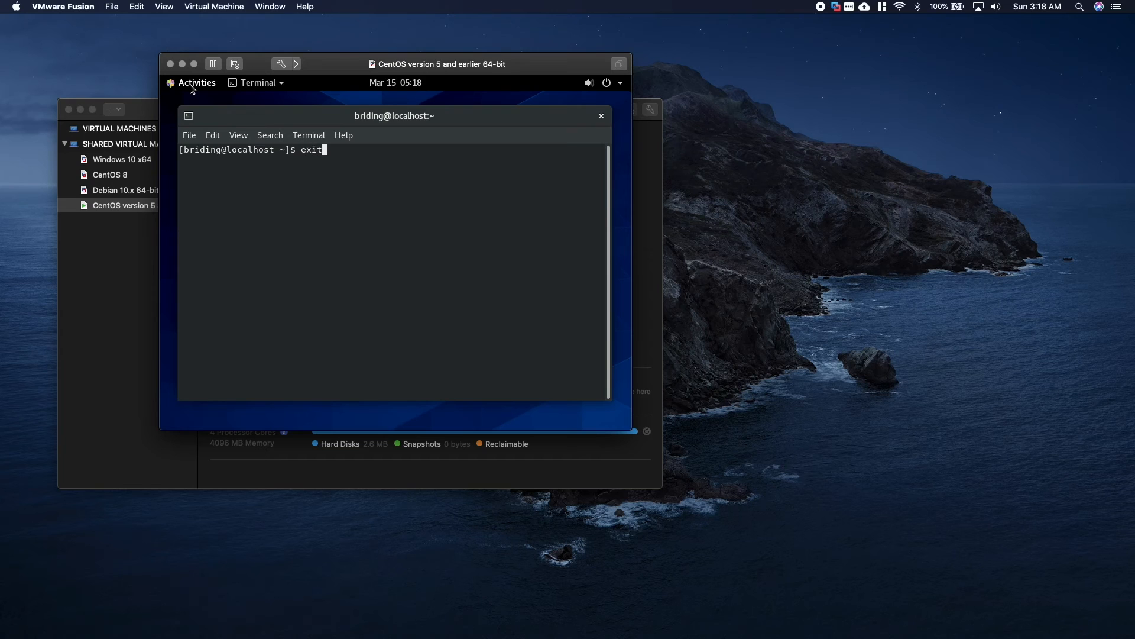
key(Return)
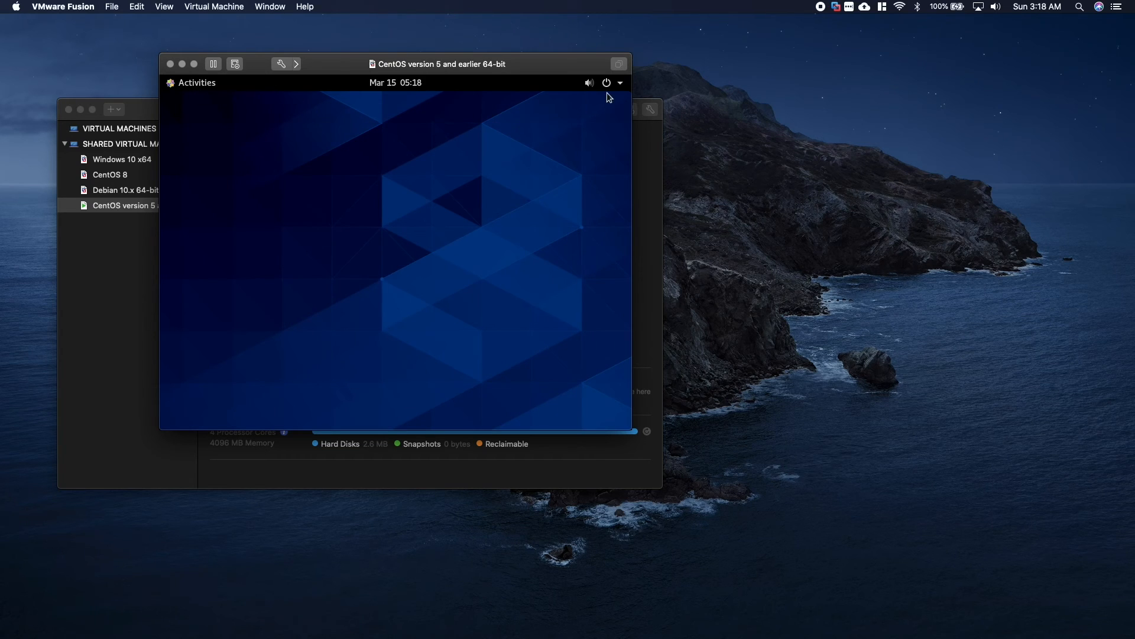
Step: Open the GNOME system menu from the top-right corner of the desktop
click(191, 87)
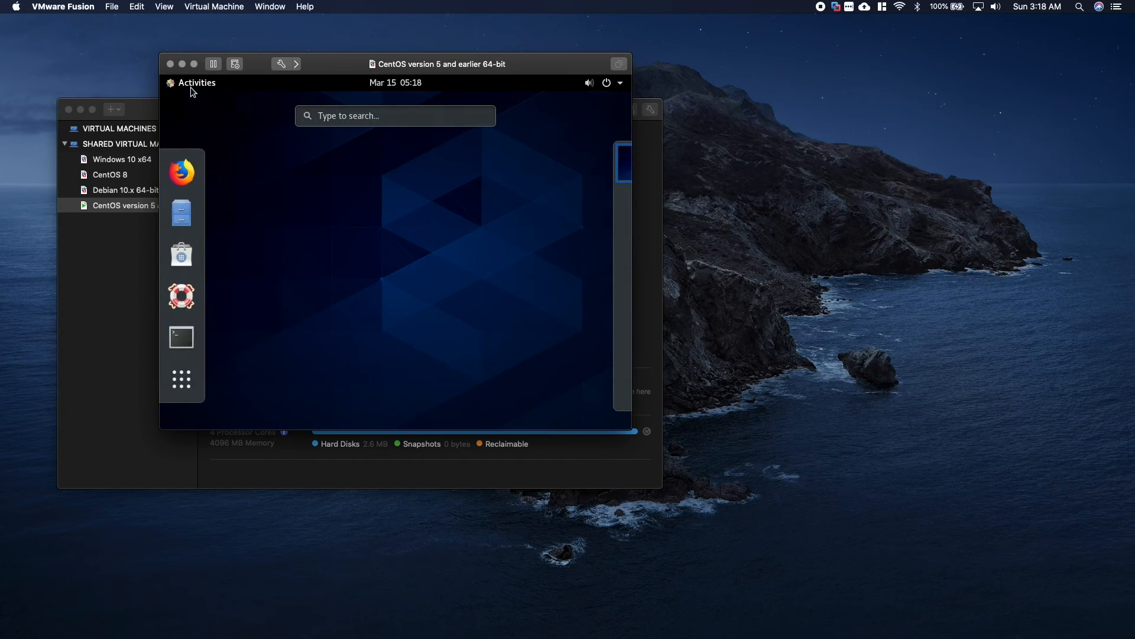
click(191, 87)
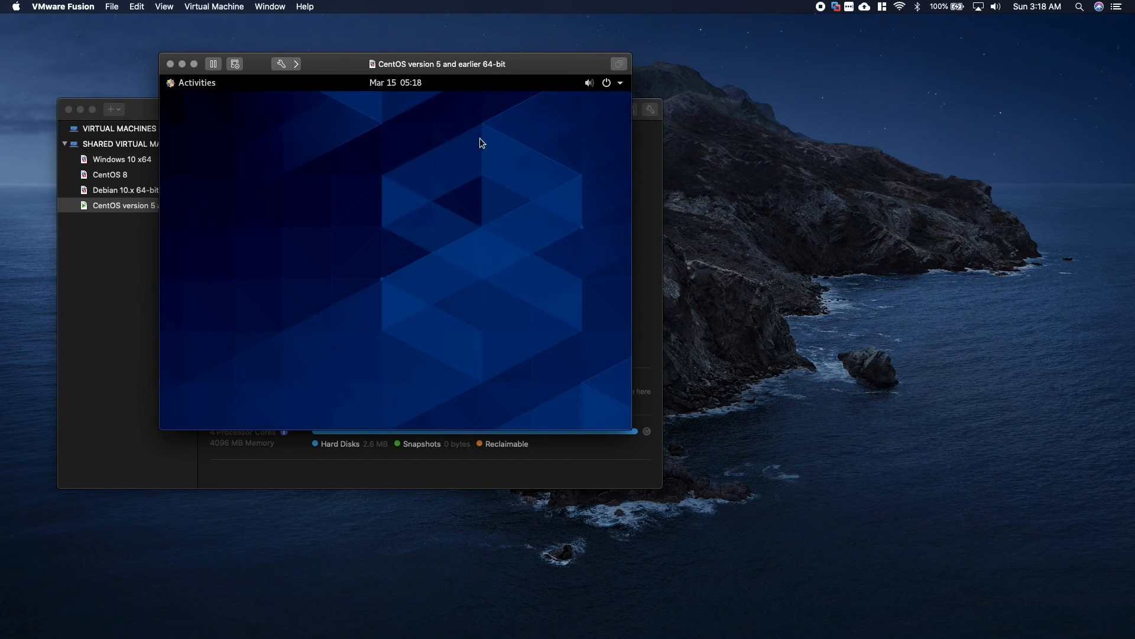
click(615, 85)
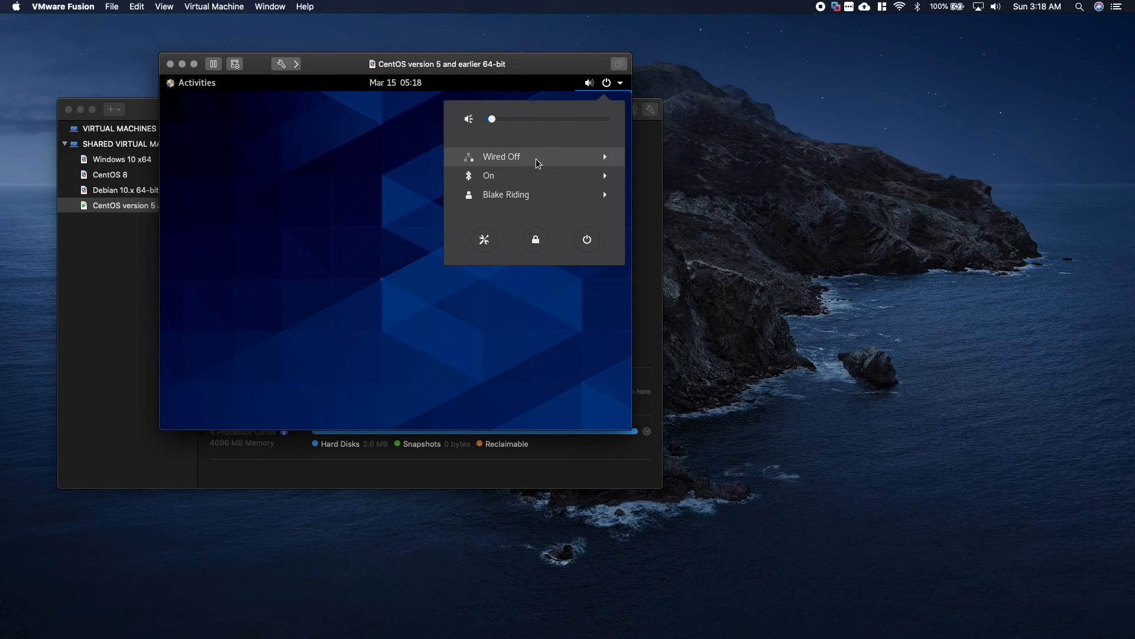
Step: Connect the wired network from the system menu's Wired Off entry
click(538, 163)
click(514, 175)
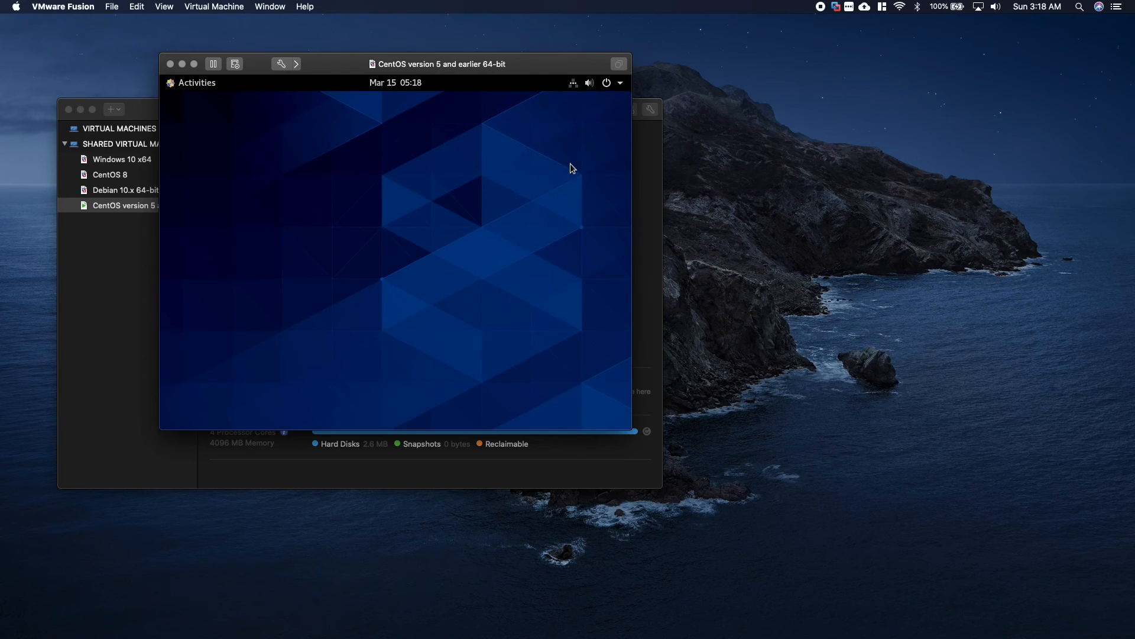
click(574, 84)
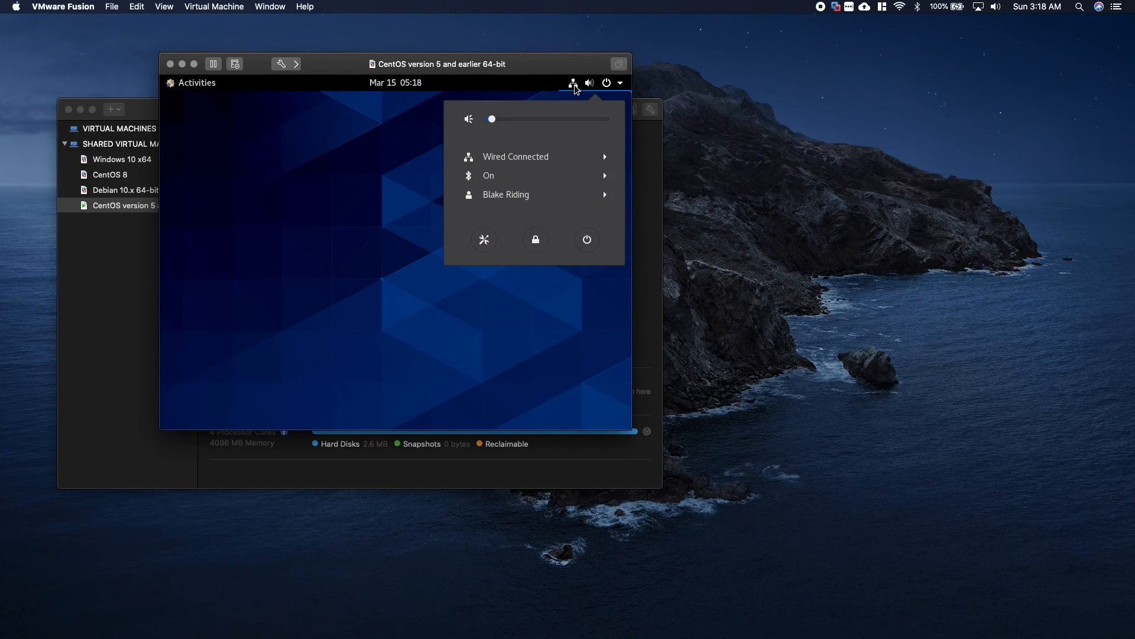
click(390, 173)
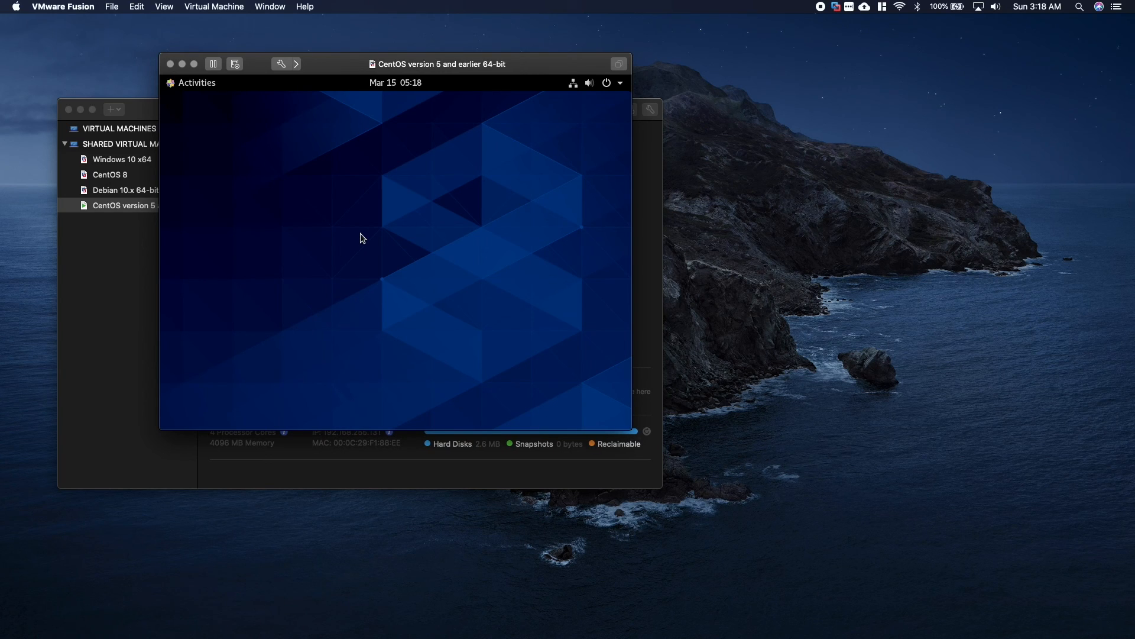
Step: Move the VM window lower and reopen the system menu to confirm Wired Connected
drag(353, 72, 360, 116)
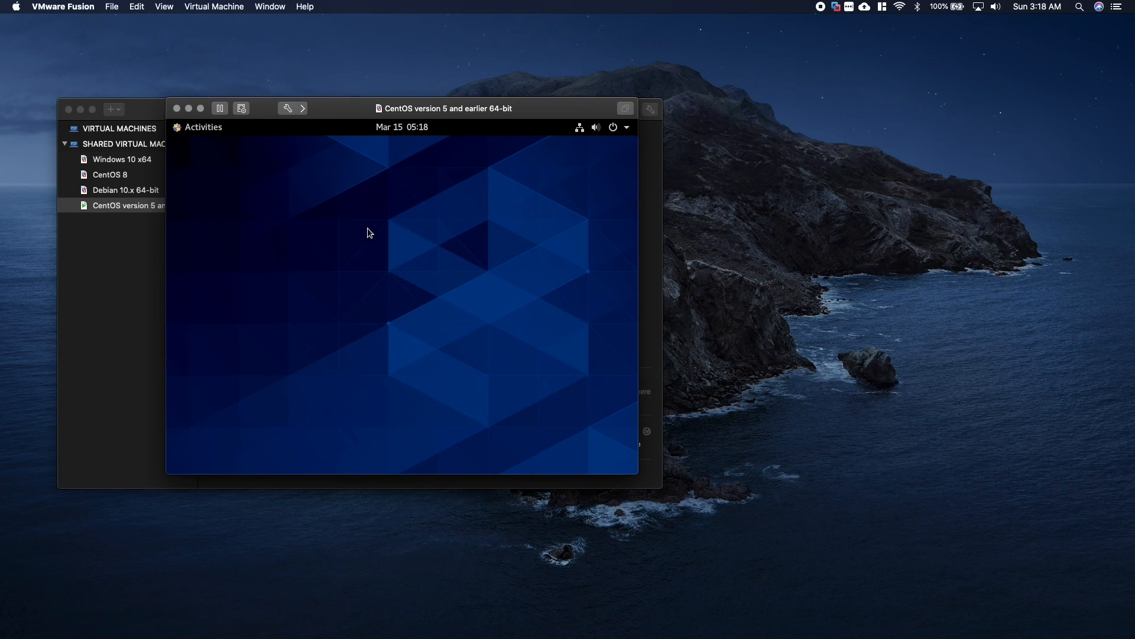
click(208, 128)
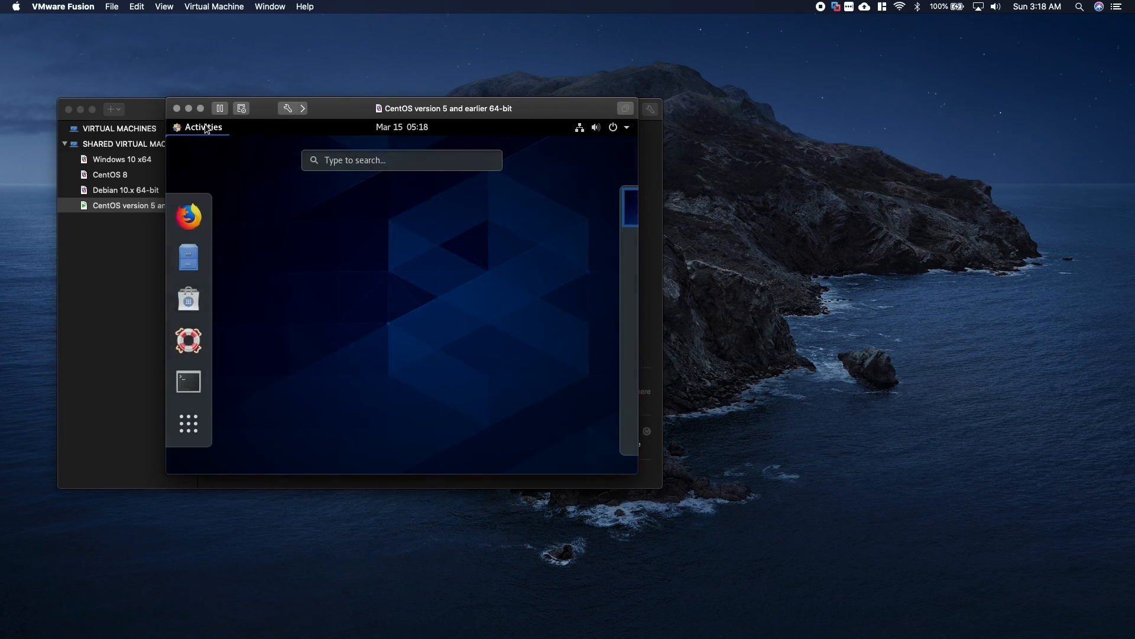
click(307, 328)
click(197, 128)
click(303, 261)
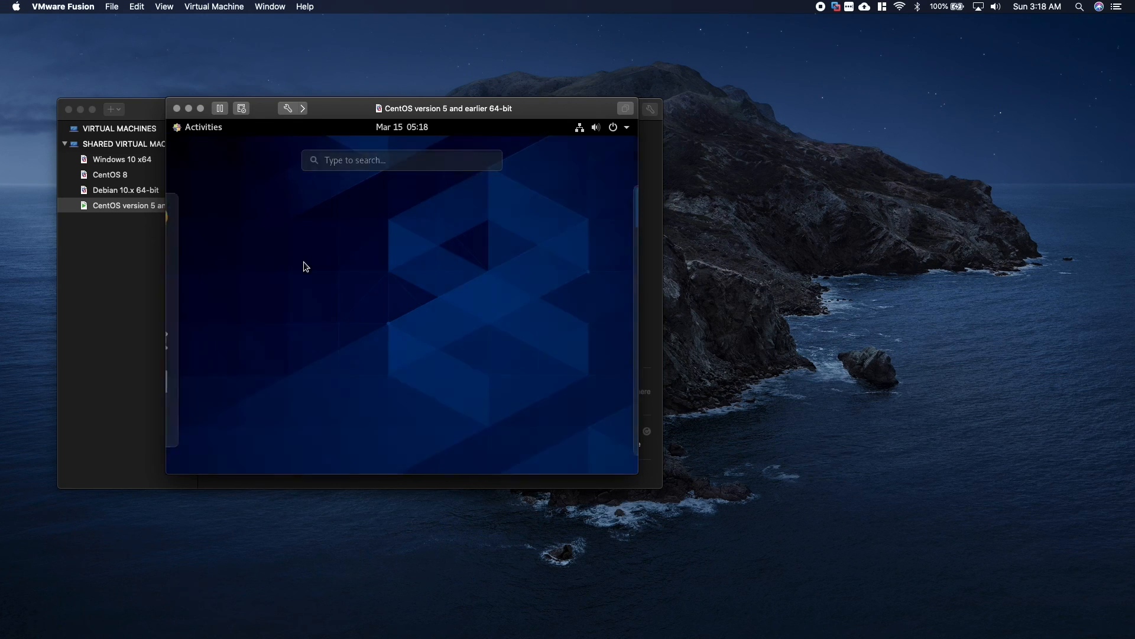
click(207, 130)
click(355, 253)
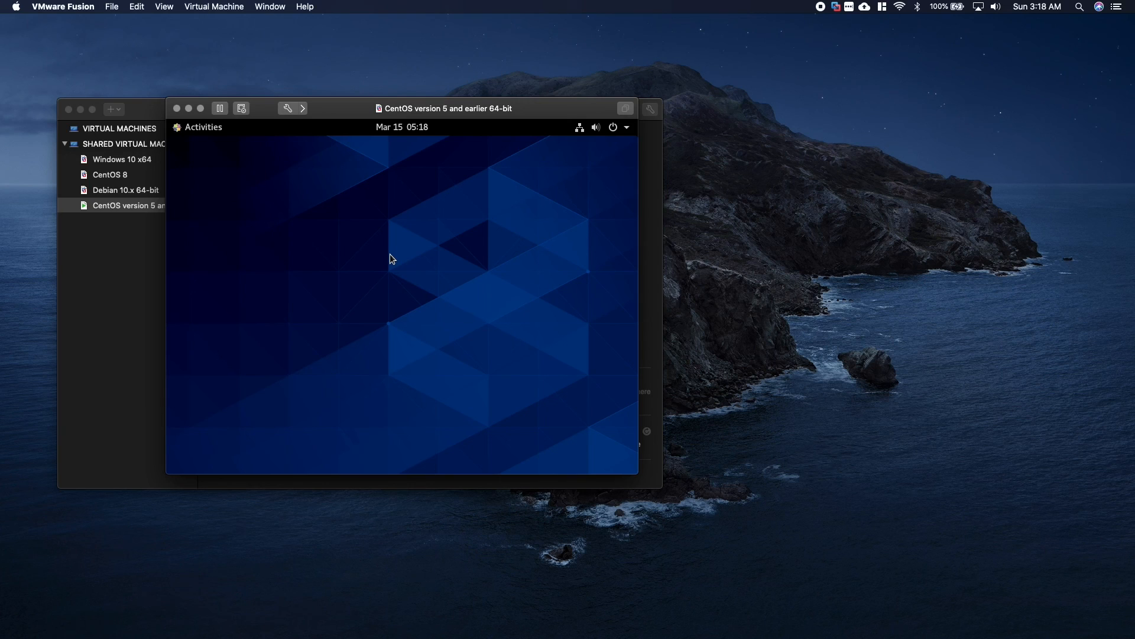
click(618, 127)
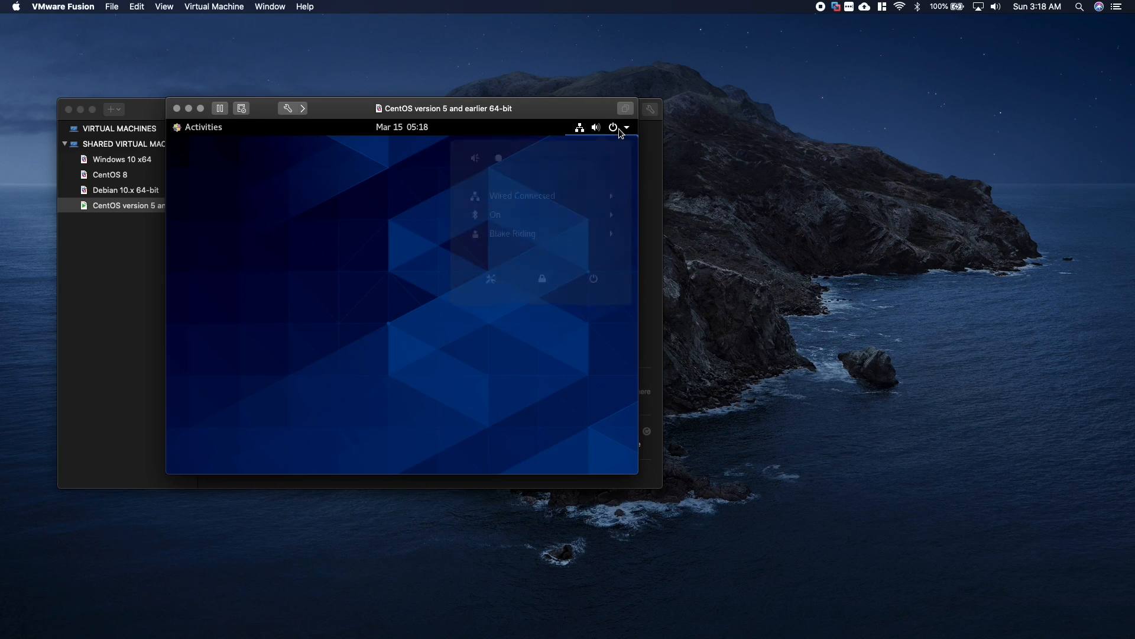